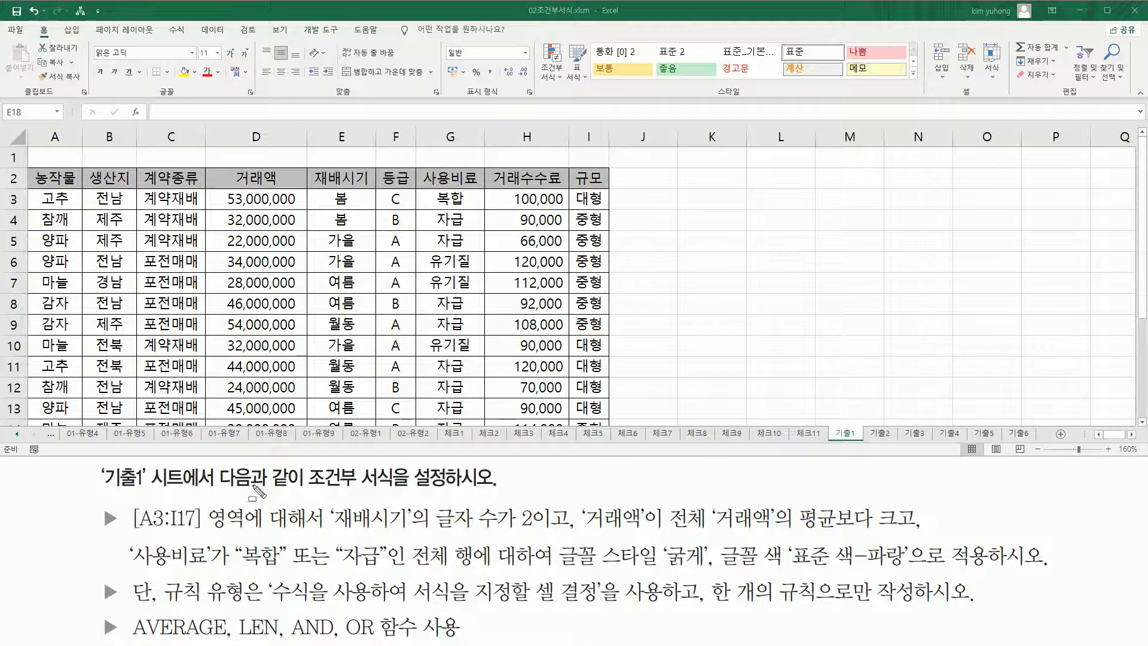
Examine the task's criteria for range A3:I17, matching the 재배시기, 거래액 and 사용비료 conditions to their columns and functions.
mouse_move(303, 489)
left_mouse_down()
mouse_move(408, 491)
mouse_move(391, 489)
left_mouse_up()
left_click_drag(94, 496, 123, 643)
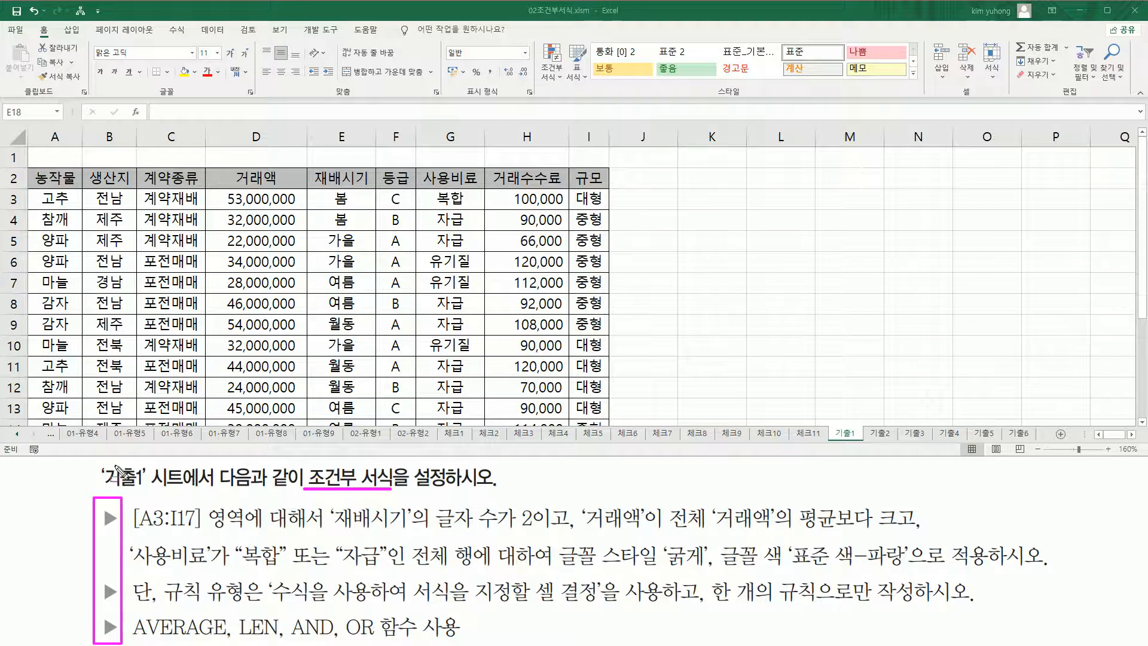
key("Escape")
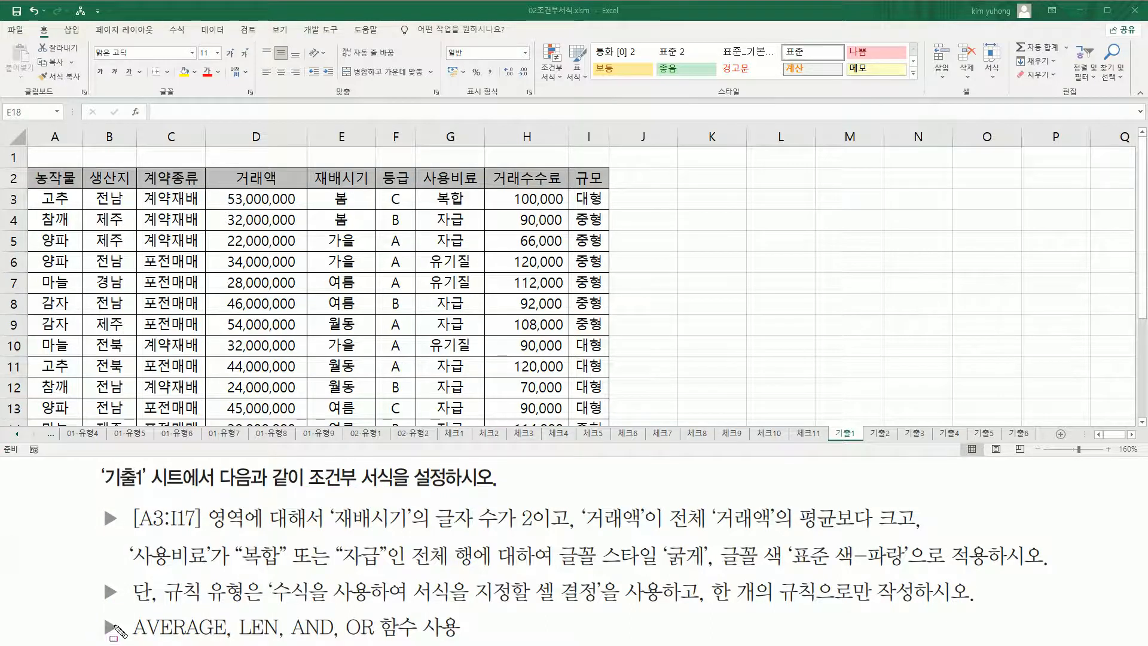
mouse_move(130, 532)
left_mouse_down()
mouse_move(209, 533)
mouse_move(205, 505)
mouse_move(247, 504)
left_mouse_up()
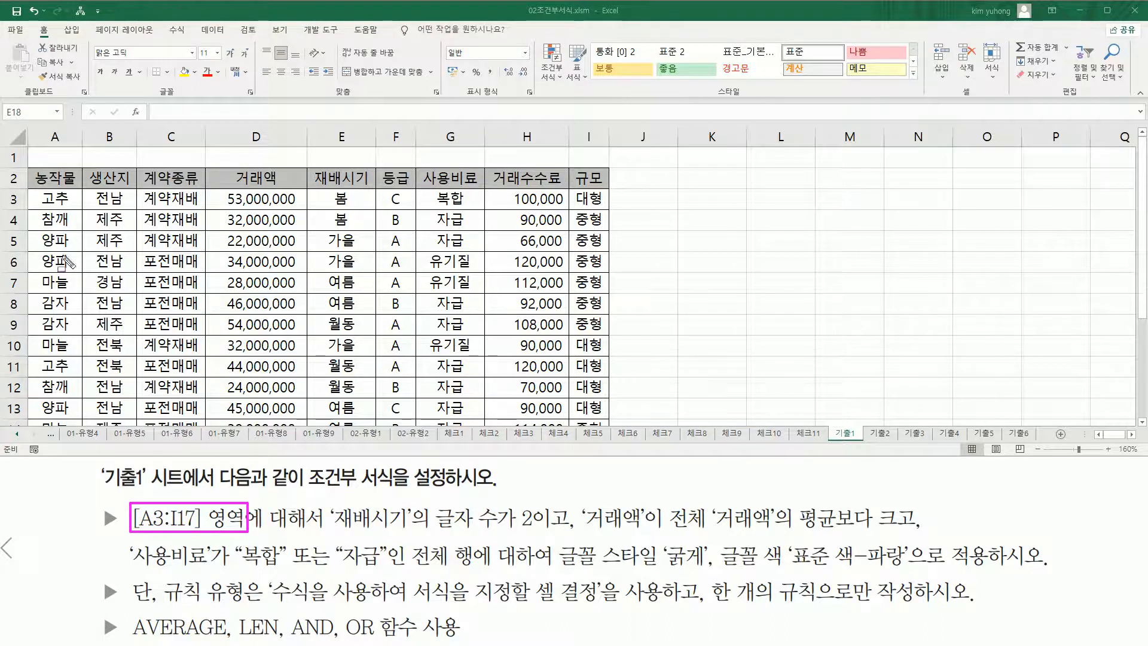
mouse_move(36, 190)
left_mouse_down()
mouse_move(75, 212)
mouse_move(538, 341)
mouse_move(609, 440)
left_mouse_up()
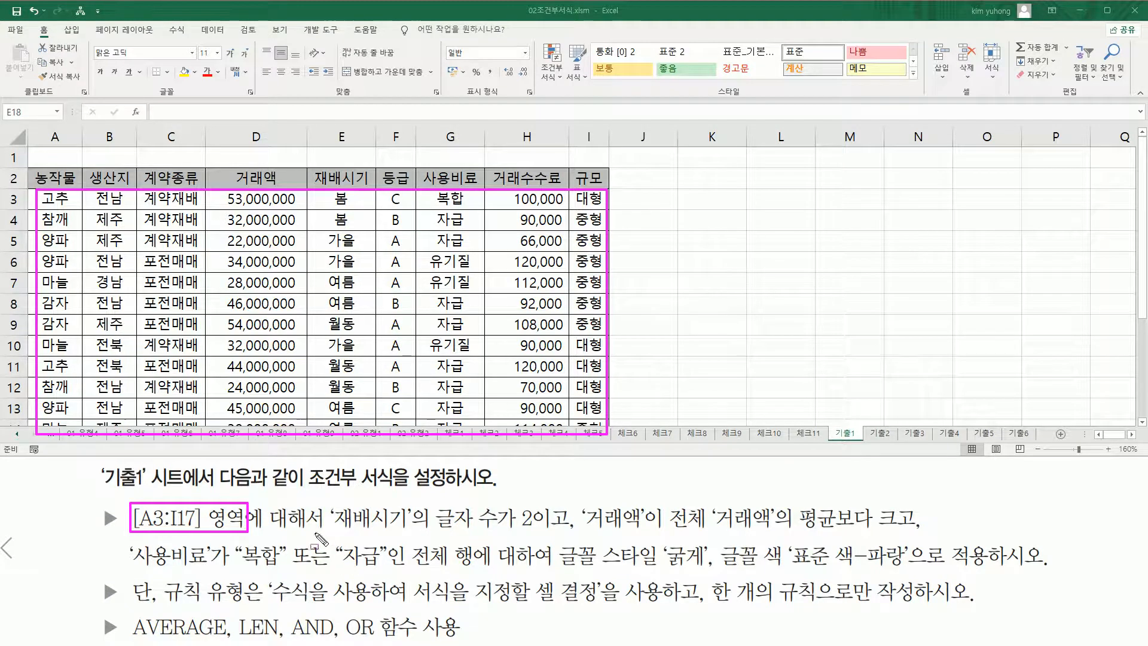
key("Delete")
mouse_move(331, 534)
left_mouse_down()
mouse_move(422, 537)
mouse_move(422, 511)
mouse_move(425, 522)
left_mouse_up()
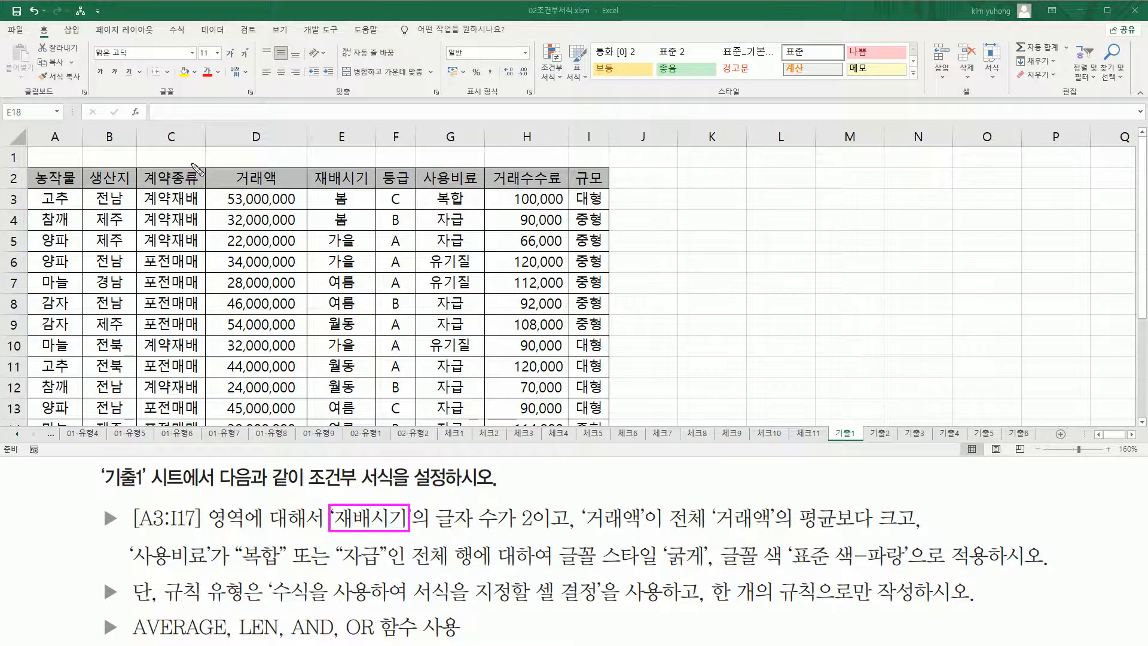
left_click_drag(308, 189, 373, 426)
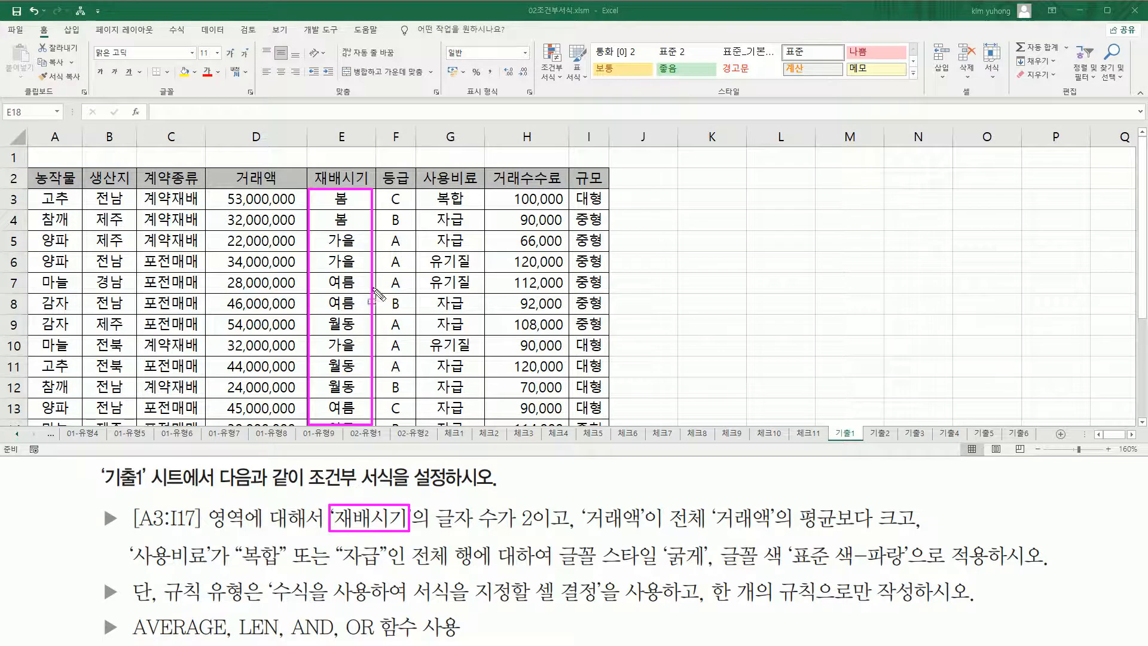
mouse_move(427, 527)
left_mouse_down()
mouse_move(565, 529)
mouse_move(533, 528)
left_mouse_up()
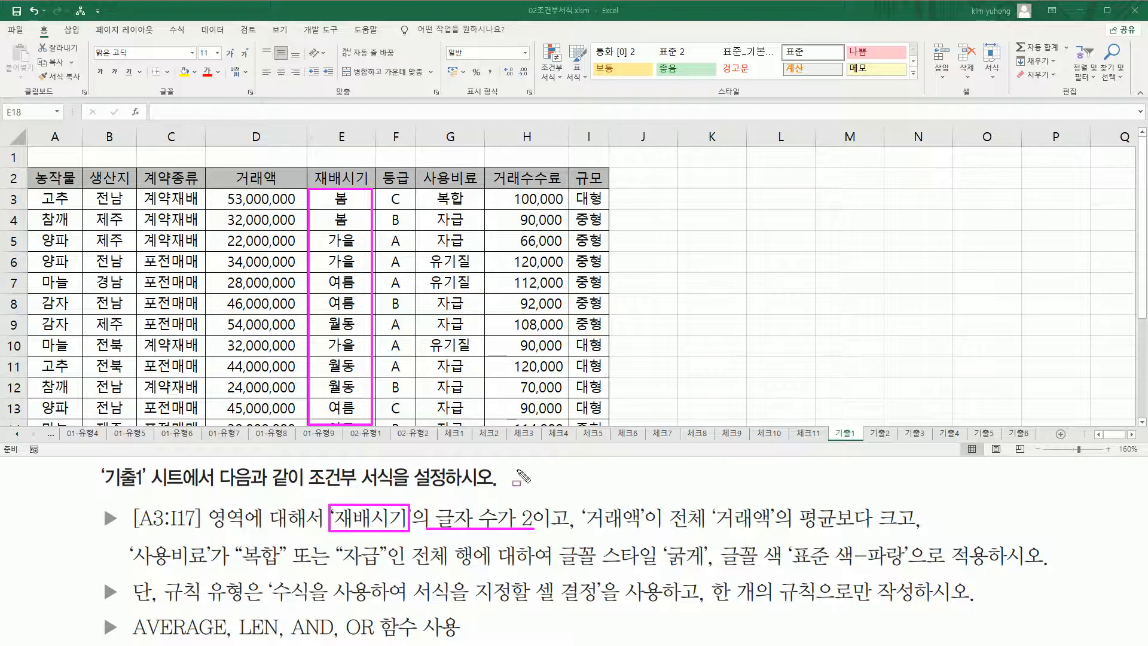
left_click_drag(238, 638, 273, 638)
left_click_drag(582, 501, 645, 534)
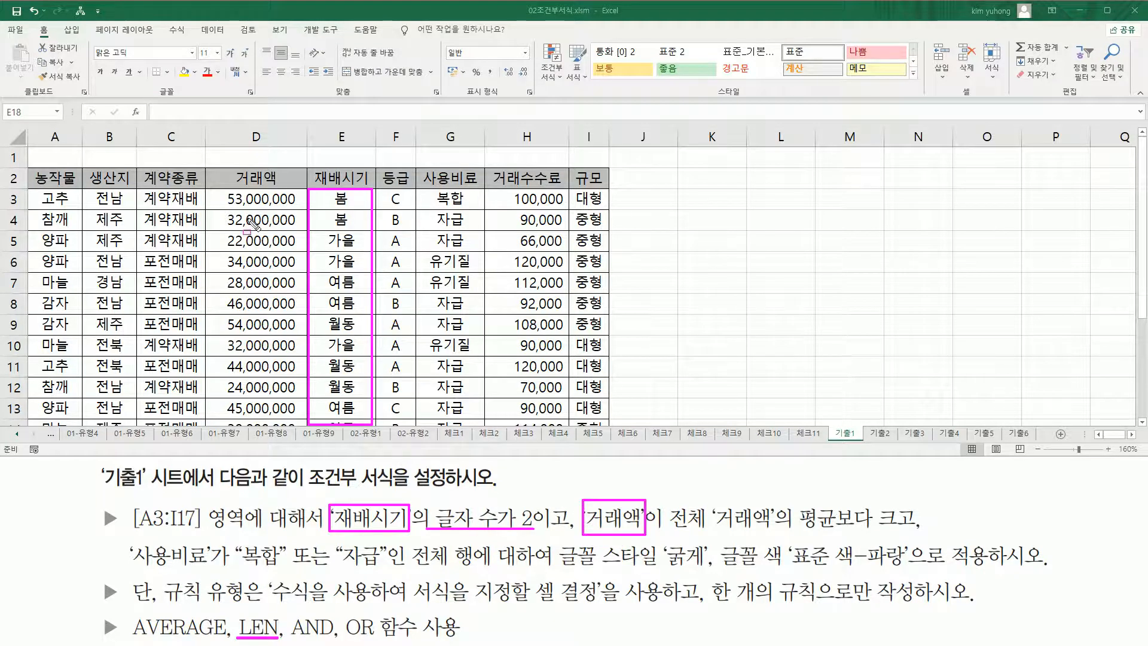
mouse_move(220, 190)
left_mouse_down()
mouse_move(291, 372)
mouse_move(298, 438)
left_mouse_up()
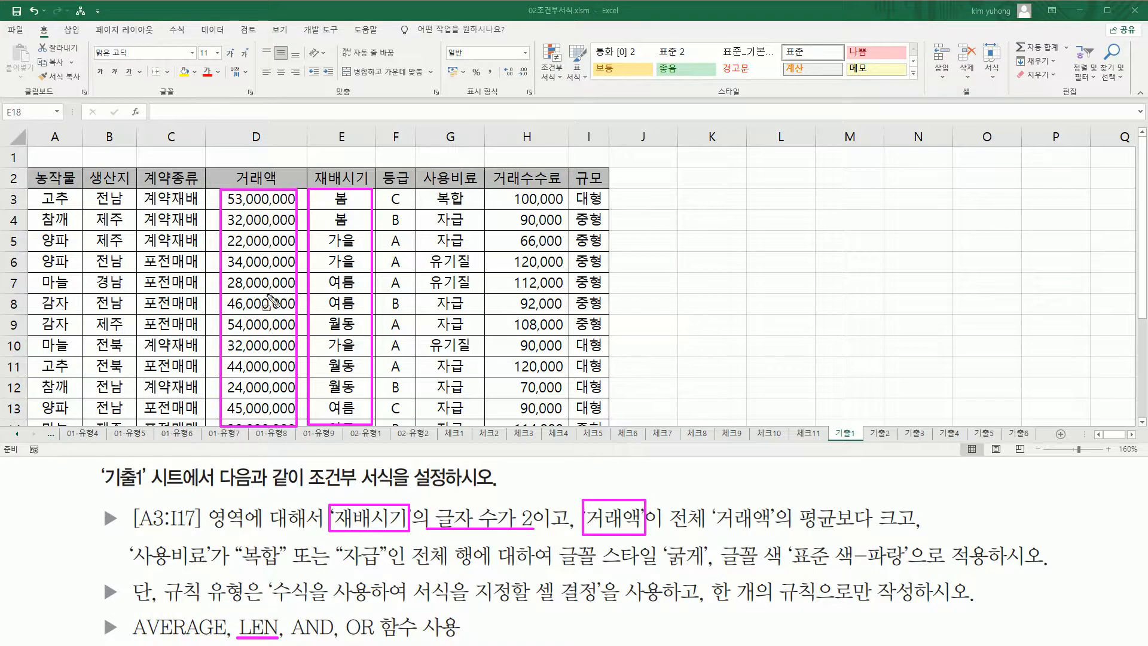
mouse_move(669, 530)
left_mouse_down()
mouse_move(793, 531)
mouse_move(801, 500)
mouse_move(846, 500)
mouse_move(920, 527)
left_mouse_up()
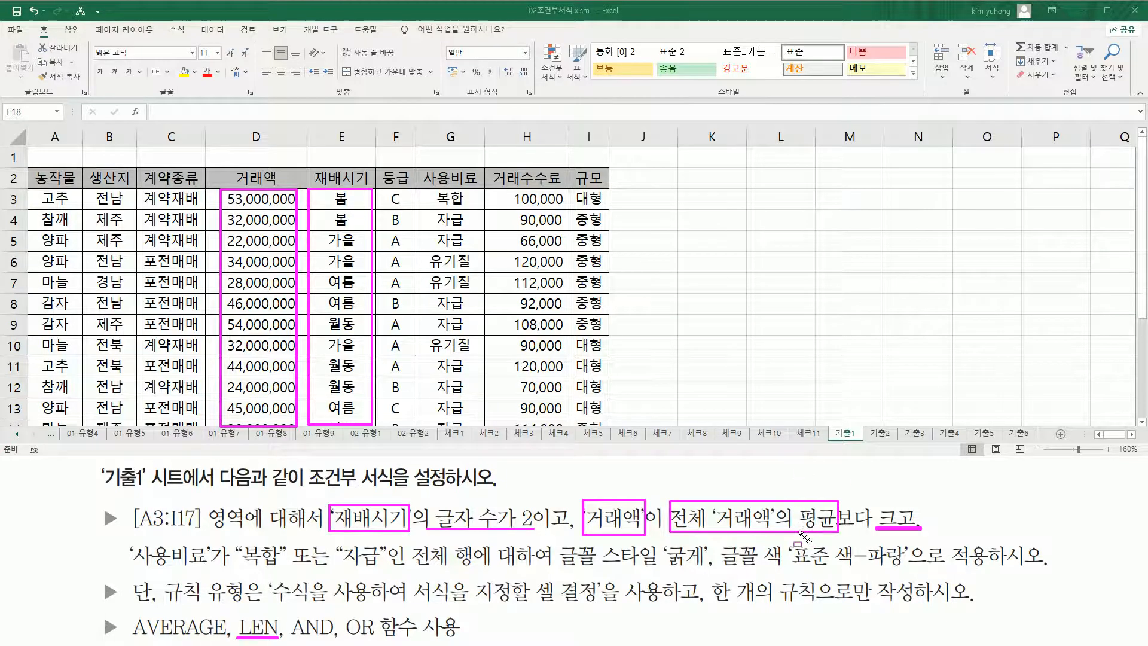
left_click_drag(196, 637, 221, 639)
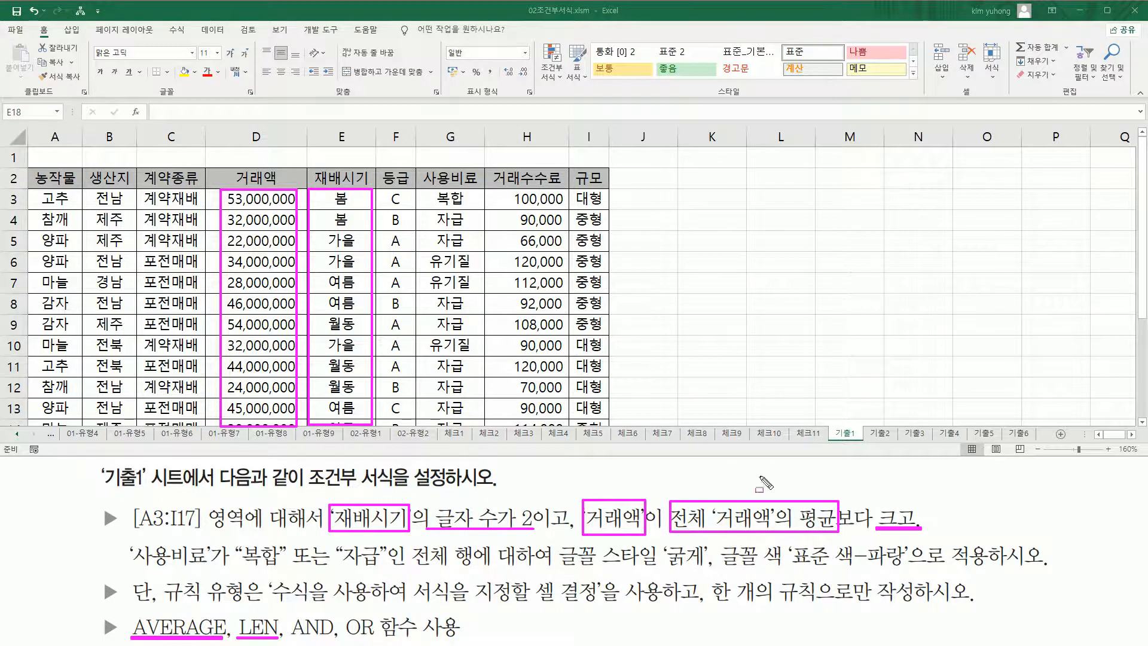
mouse_move(132, 570)
left_mouse_down()
mouse_move(230, 548)
mouse_move(215, 544)
left_mouse_up()
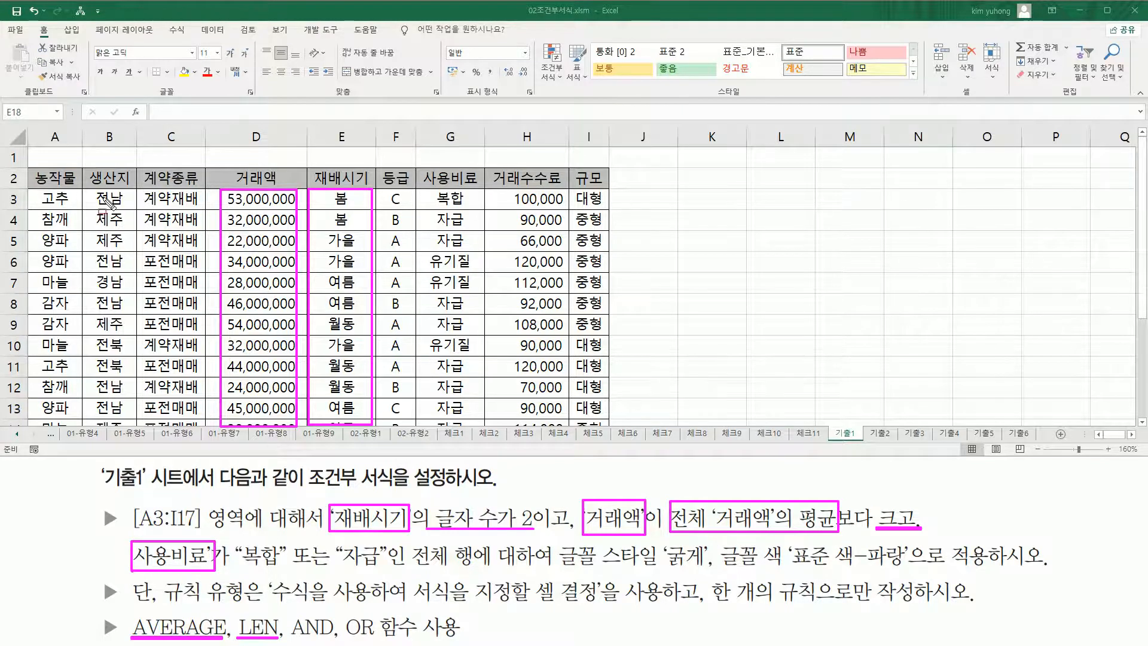
mouse_move(418, 189)
left_mouse_down()
mouse_move(471, 251)
mouse_move(486, 427)
left_mouse_up()
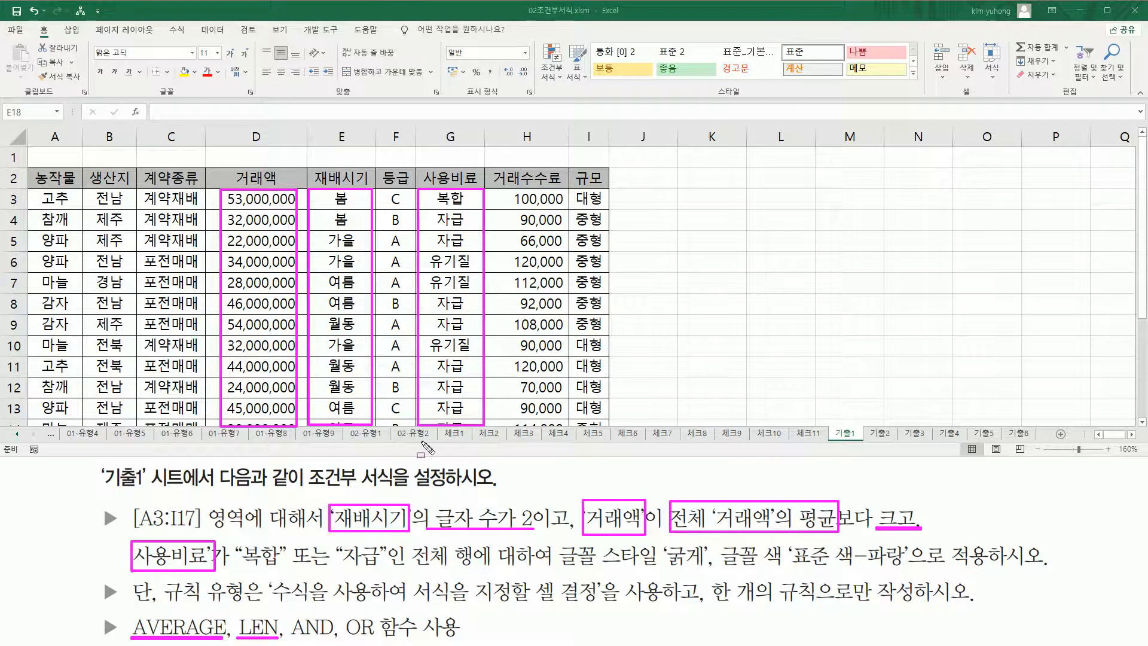
left_click_drag(240, 566, 378, 566)
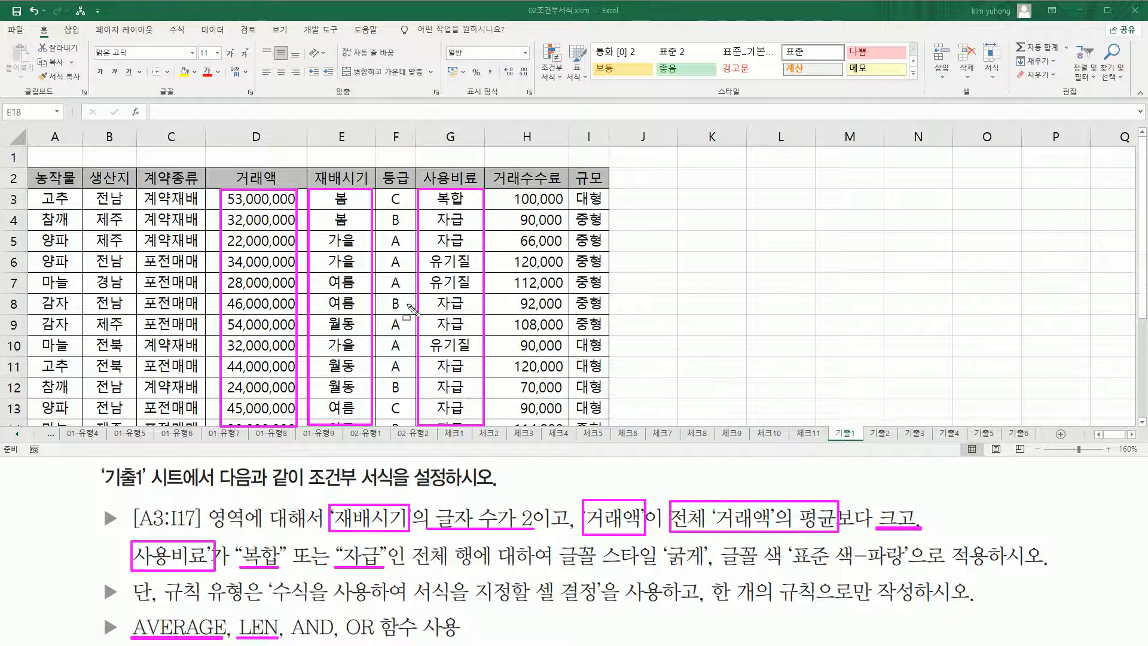
left_click_drag(292, 542, 328, 577)
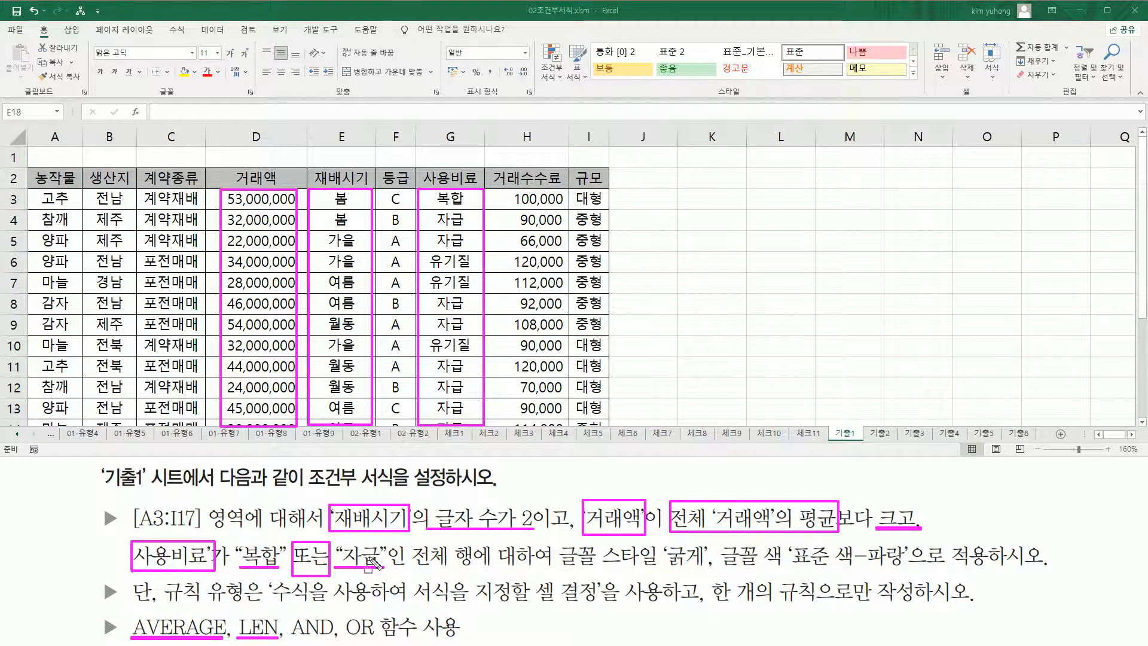
left_click_drag(328, 565, 329, 571)
left_click_drag(340, 611, 377, 643)
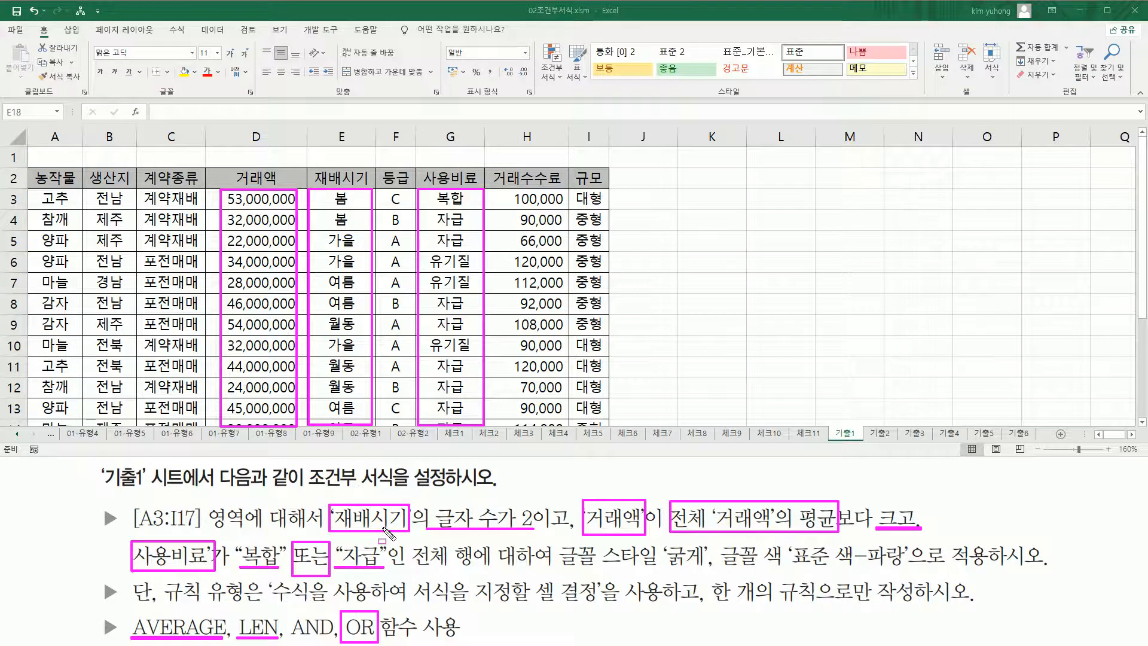
Review how the task combines its conditions and which formatting, rule type and number of rules it requires.
key("e")
mouse_move(326, 498)
left_mouse_down()
mouse_move(347, 517)
mouse_move(427, 539)
mouse_move(412, 532)
left_mouse_up()
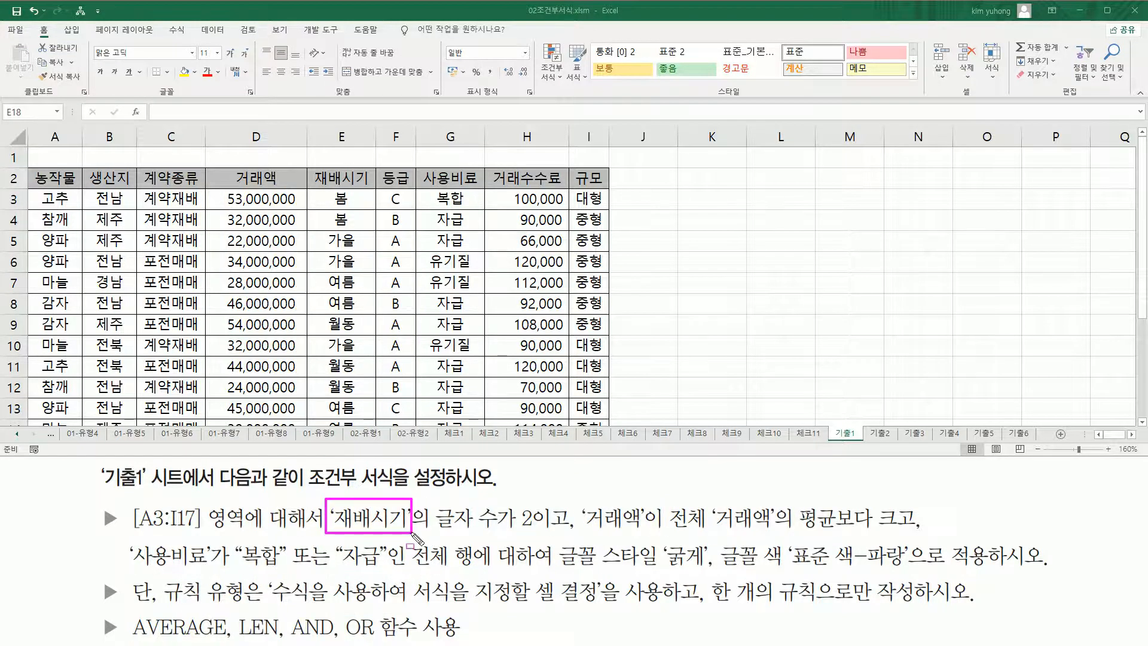
mouse_move(582, 500)
left_mouse_down()
mouse_move(611, 529)
mouse_move(658, 544)
mouse_move(649, 533)
left_mouse_up()
mouse_move(132, 540)
left_mouse_down()
mouse_move(148, 557)
mouse_move(214, 569)
left_mouse_up()
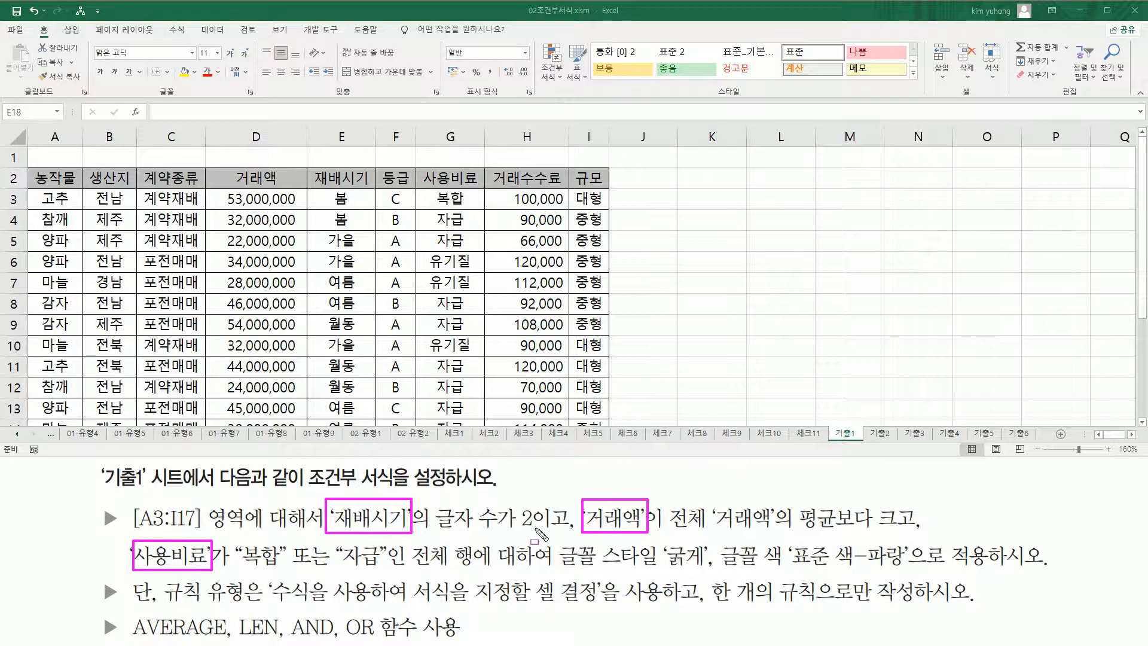
left_click_drag(540, 528, 569, 536)
left_click_drag(897, 527, 920, 531)
left_click_drag(538, 500, 574, 535)
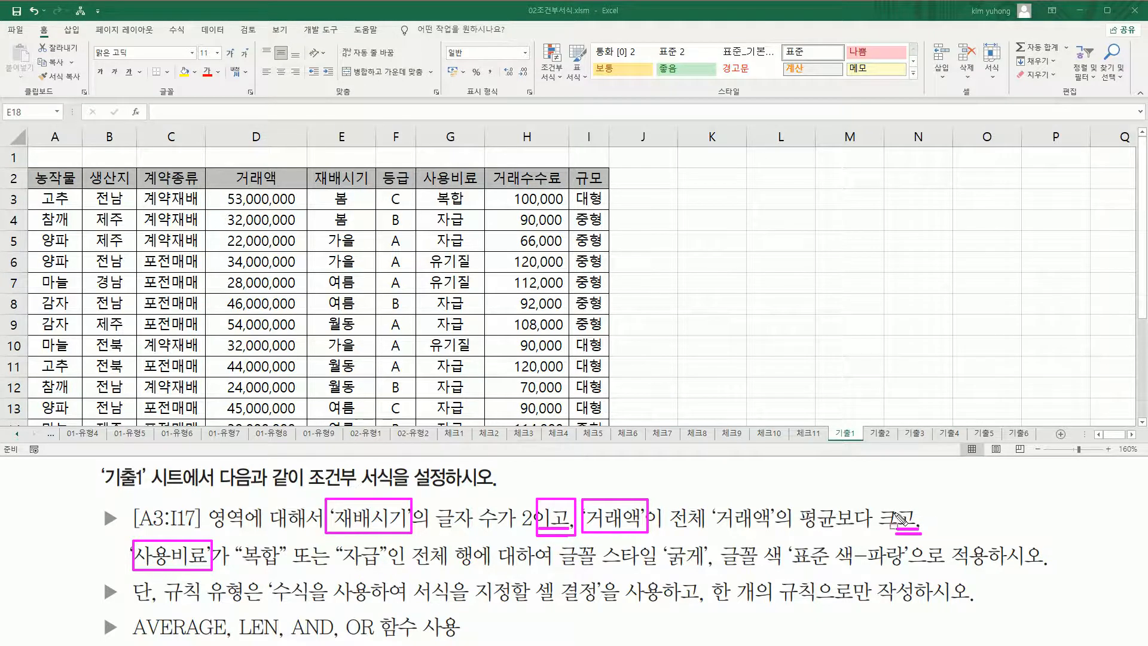
left_click_drag(897, 503, 918, 535)
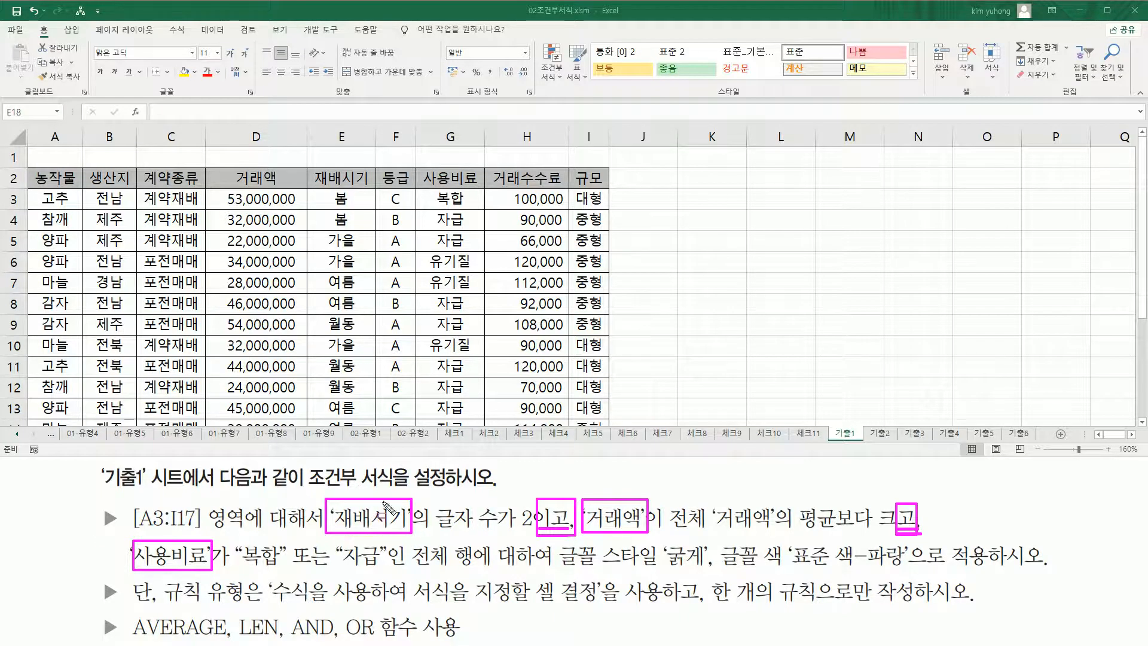
left_click_drag(292, 609, 333, 640)
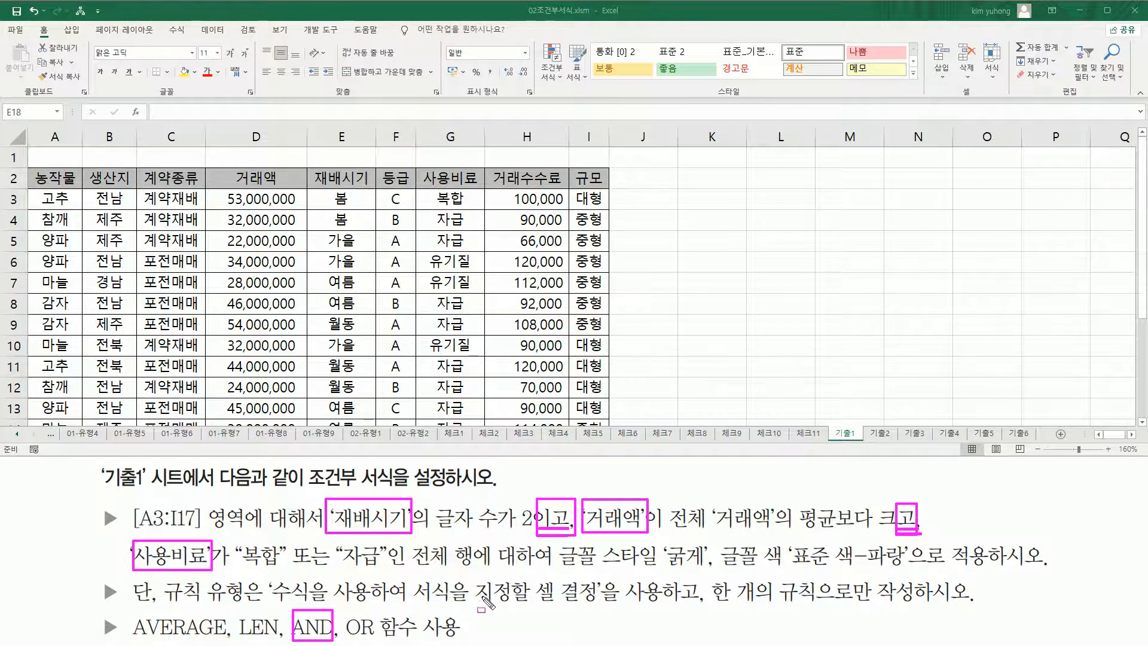
mouse_move(411, 537)
left_mouse_down()
mouse_move(409, 553)
mouse_move(477, 572)
mouse_move(912, 572)
left_mouse_up()
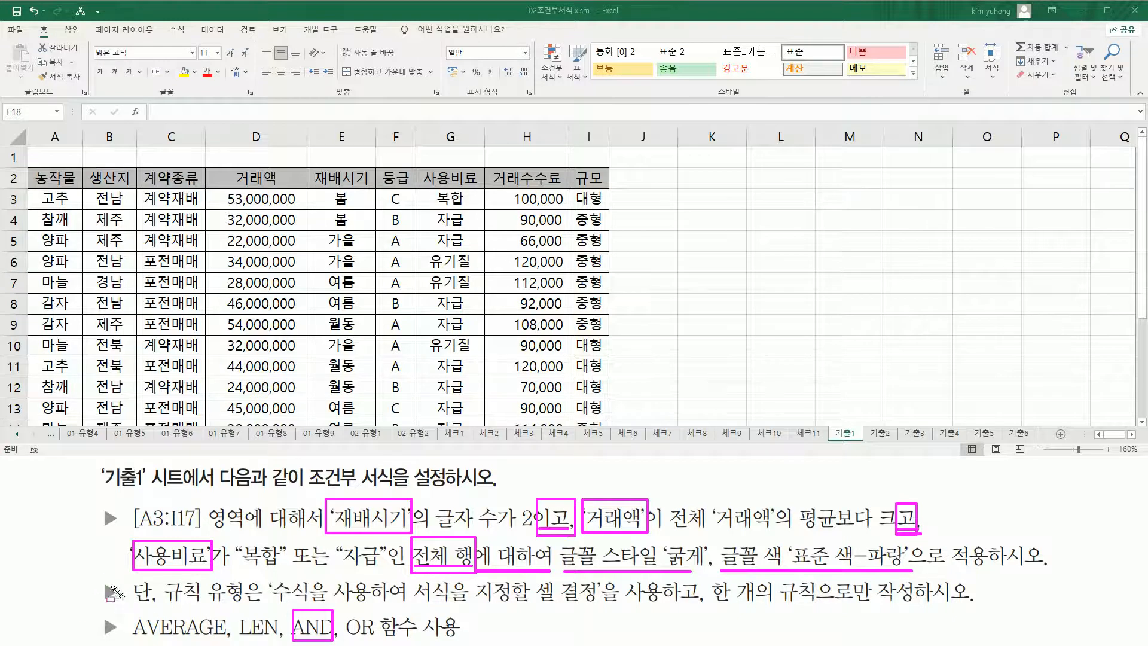
mouse_move(165, 601)
left_mouse_down()
mouse_move(273, 598)
mouse_move(274, 577)
mouse_move(310, 601)
mouse_move(602, 611)
mouse_move(714, 590)
mouse_move(918, 606)
left_mouse_up()
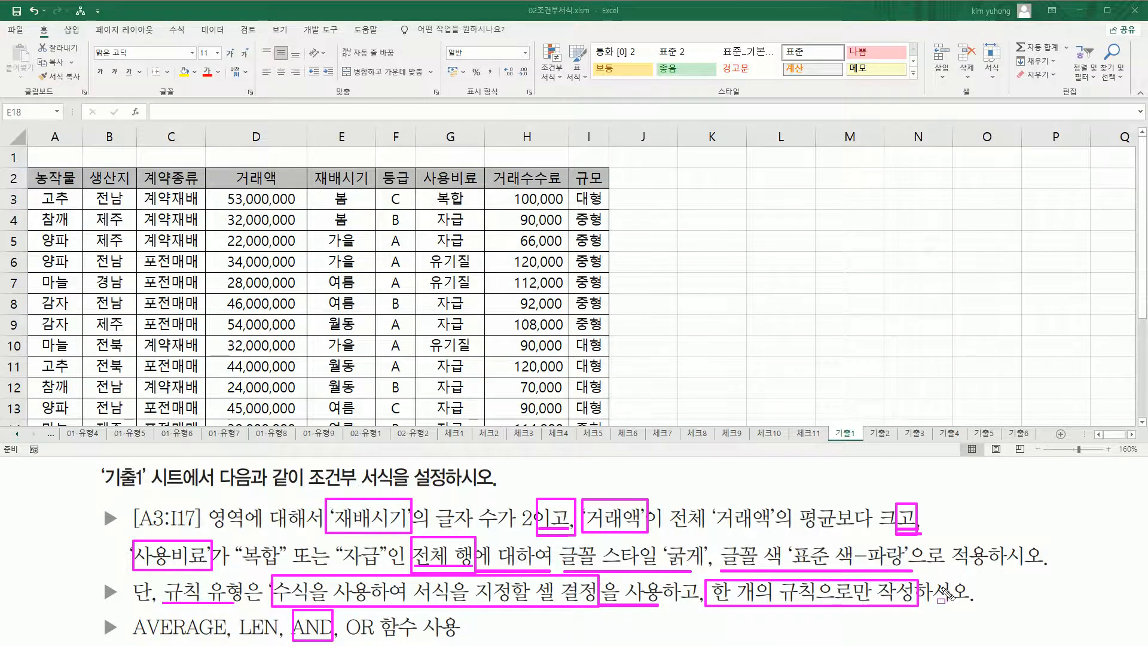
key("Escape")
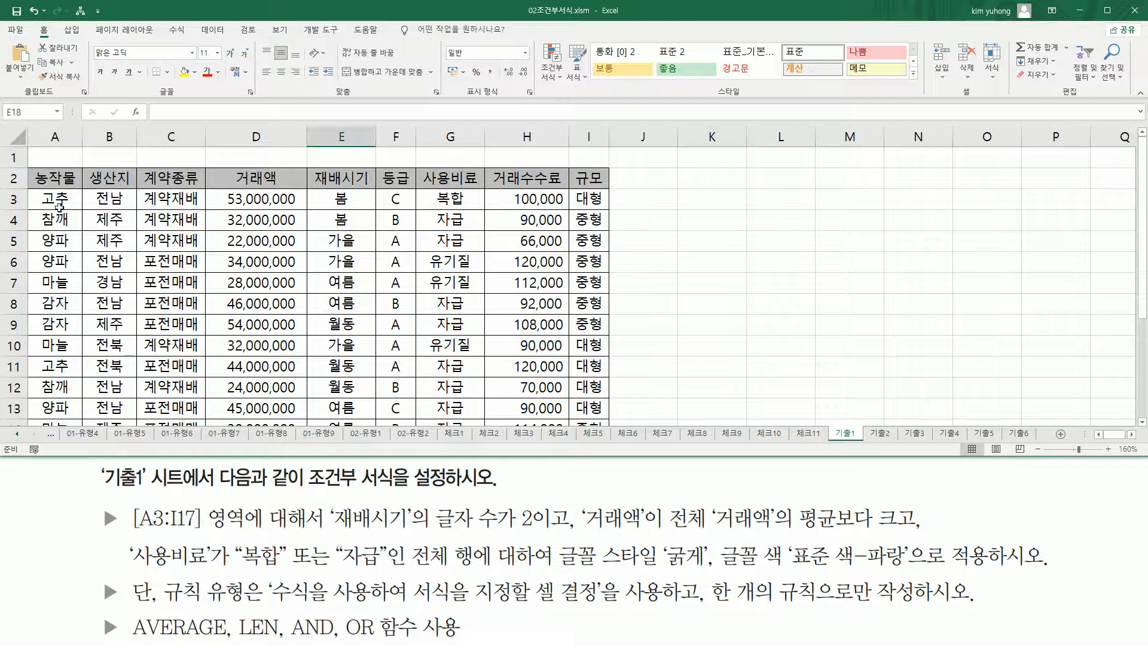
Create a new conditional formatting rule for A3:I17 that uses a formula, keeping the data columns uncovered by the dialog.
left_click(61, 199)
left_click_drag(61, 199, 598, 389)
scroll(533, 371, "up", 2)
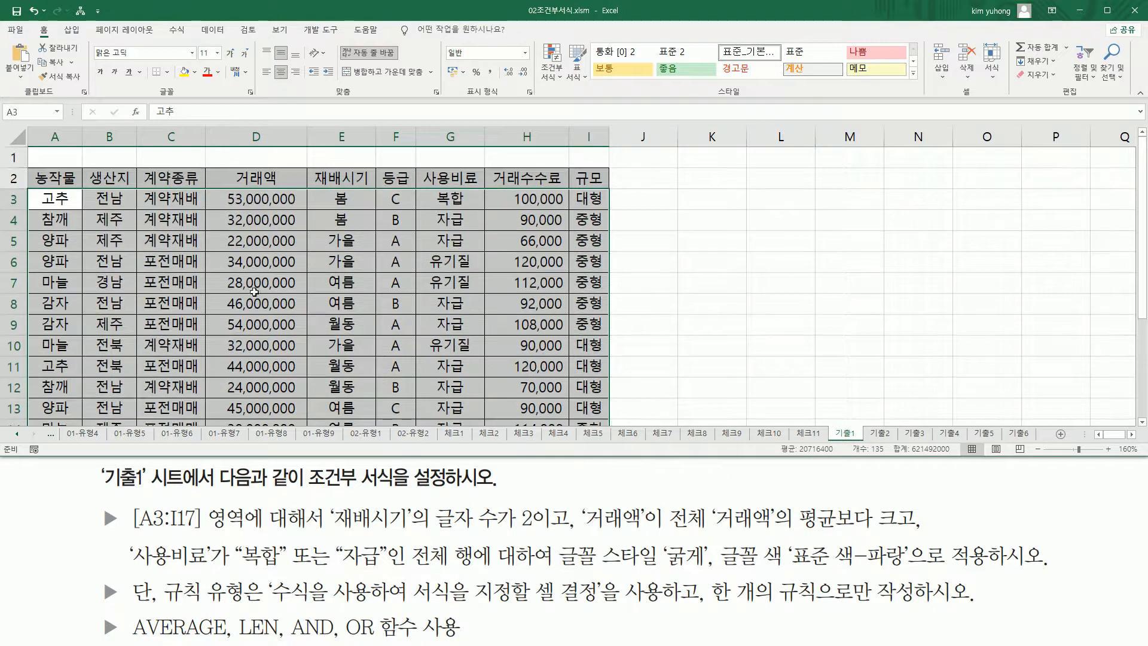
left_click(554, 80)
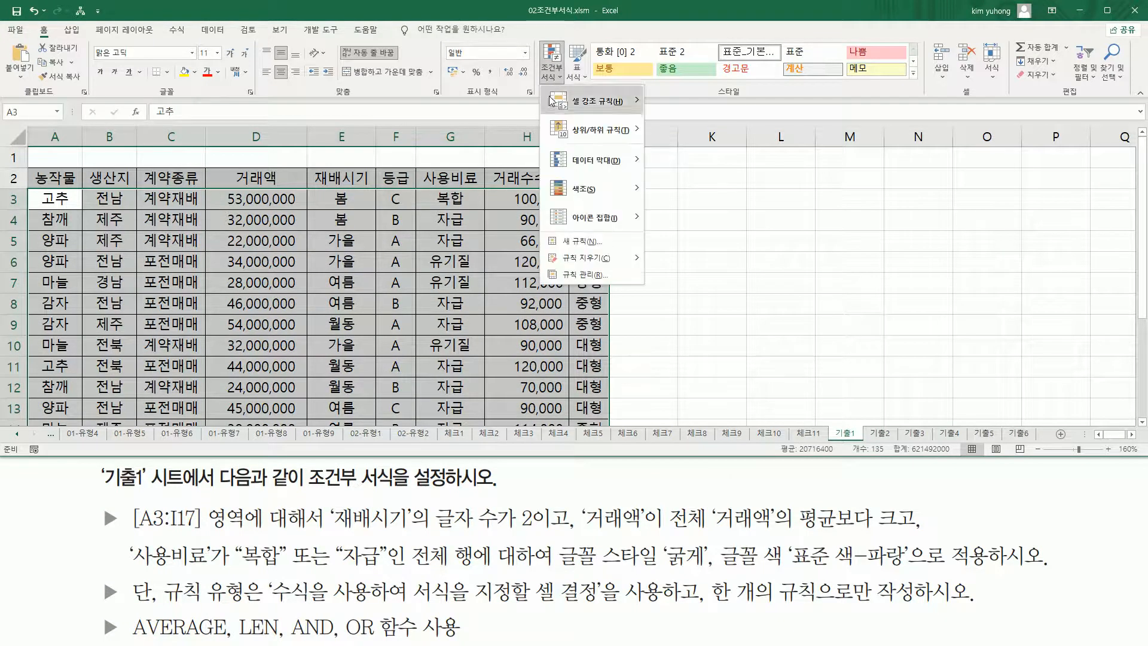
left_click(574, 242)
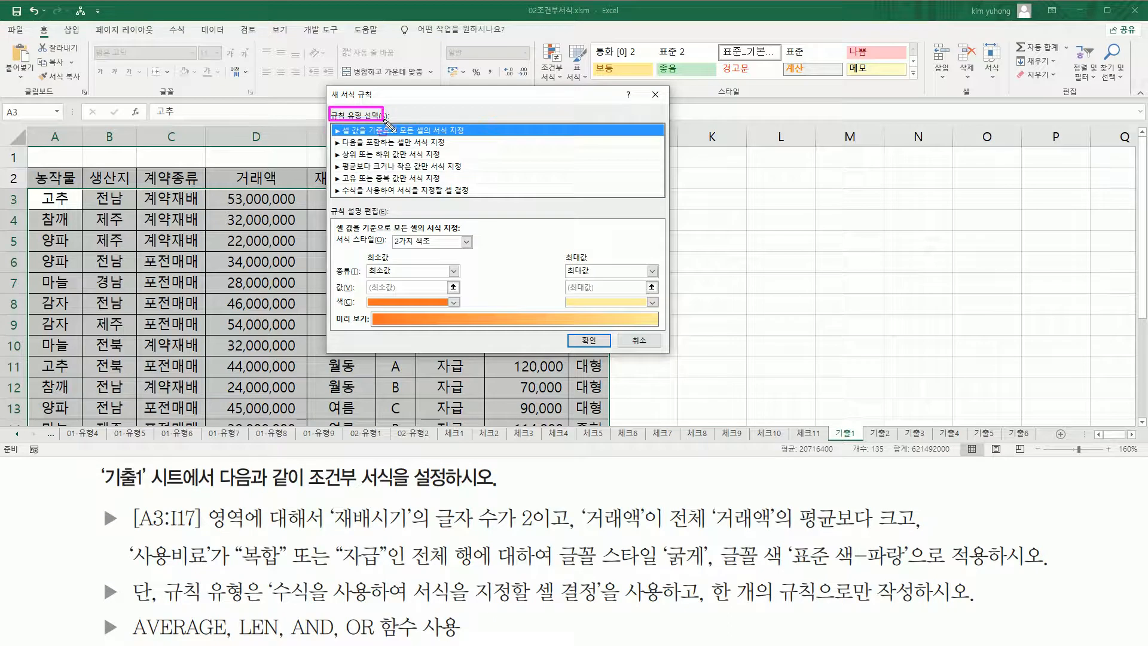
left_click(457, 190)
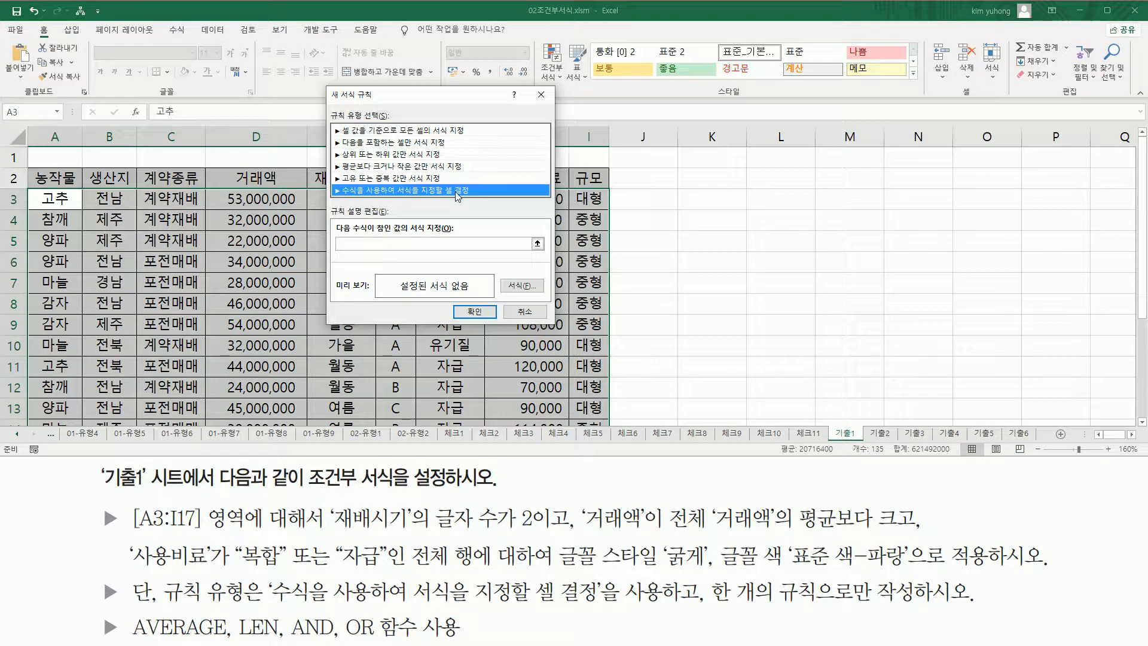
left_click(398, 244)
left_click_drag(462, 101, 803, 167)
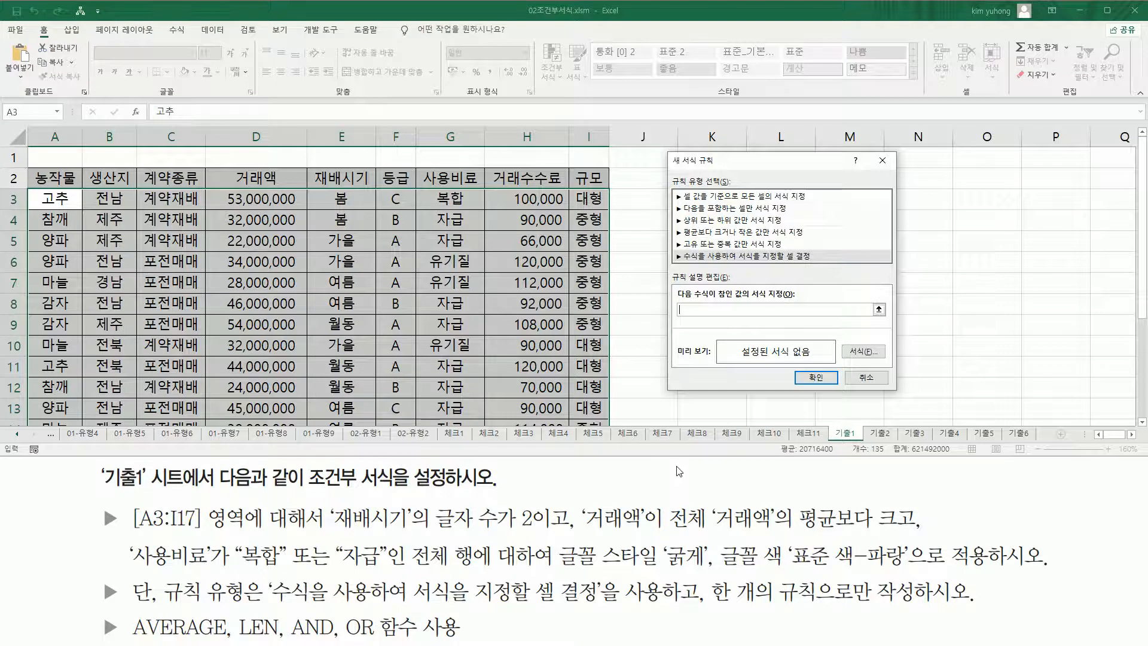
Enter the rule formula's start with the 재배시기 length condition, column-locked: =and( LEN($E3)=2.
type("d(")
mouse_move(332, 532)
left_mouse_down()
mouse_move(413, 532)
mouse_move(408, 502)
mouse_move(536, 530)
left_mouse_up()
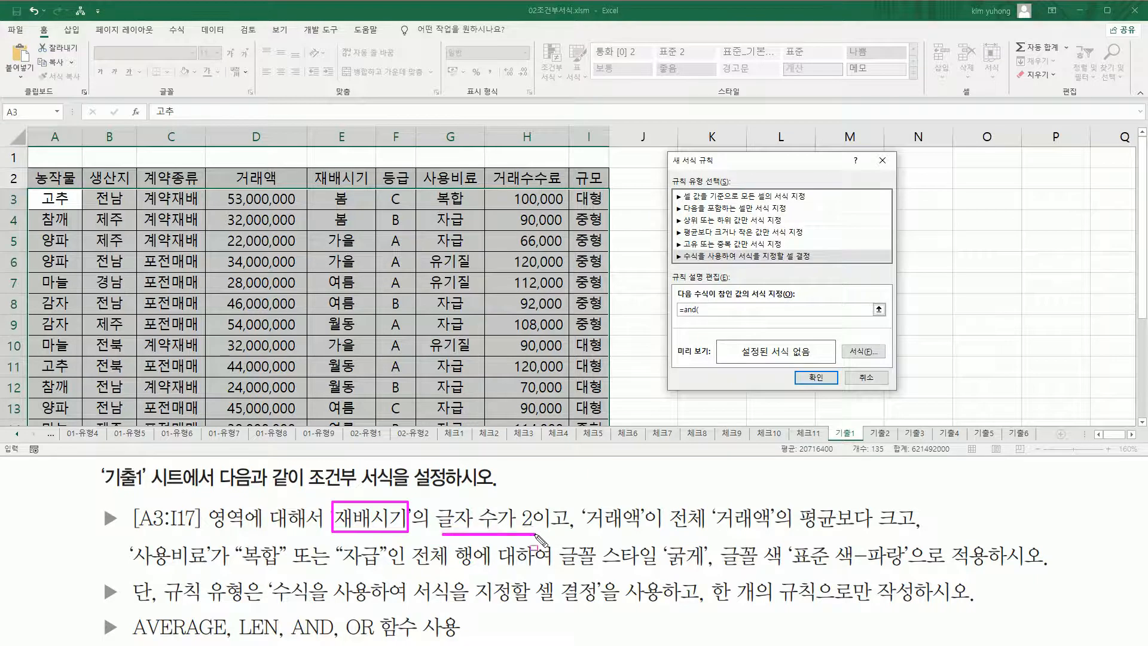
mouse_move(238, 613)
left_mouse_down()
mouse_move(238, 635)
mouse_move(276, 613)
left_mouse_up()
key("Escape")
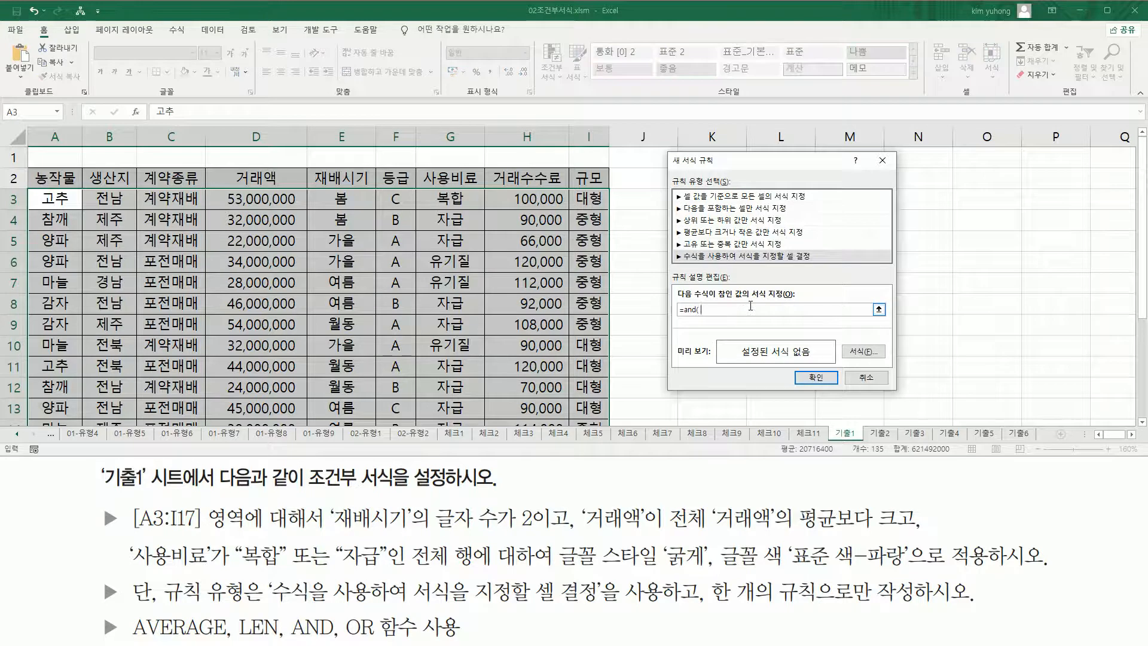
type("(")
left_click(345, 198)
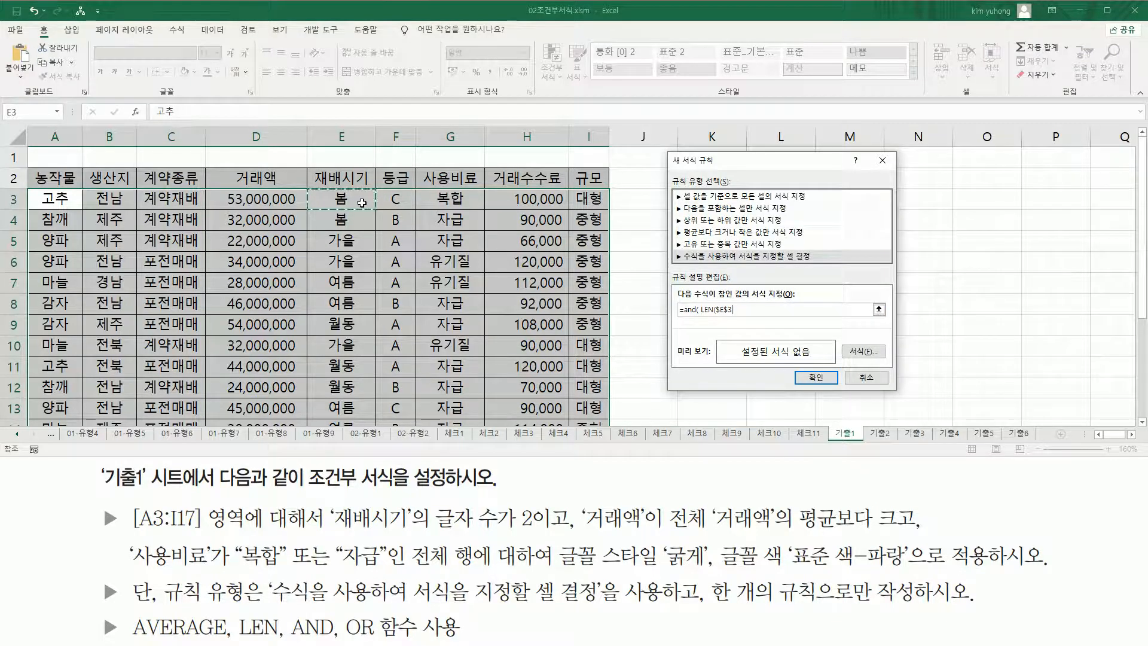
left_click_drag(411, 540, 476, 569)
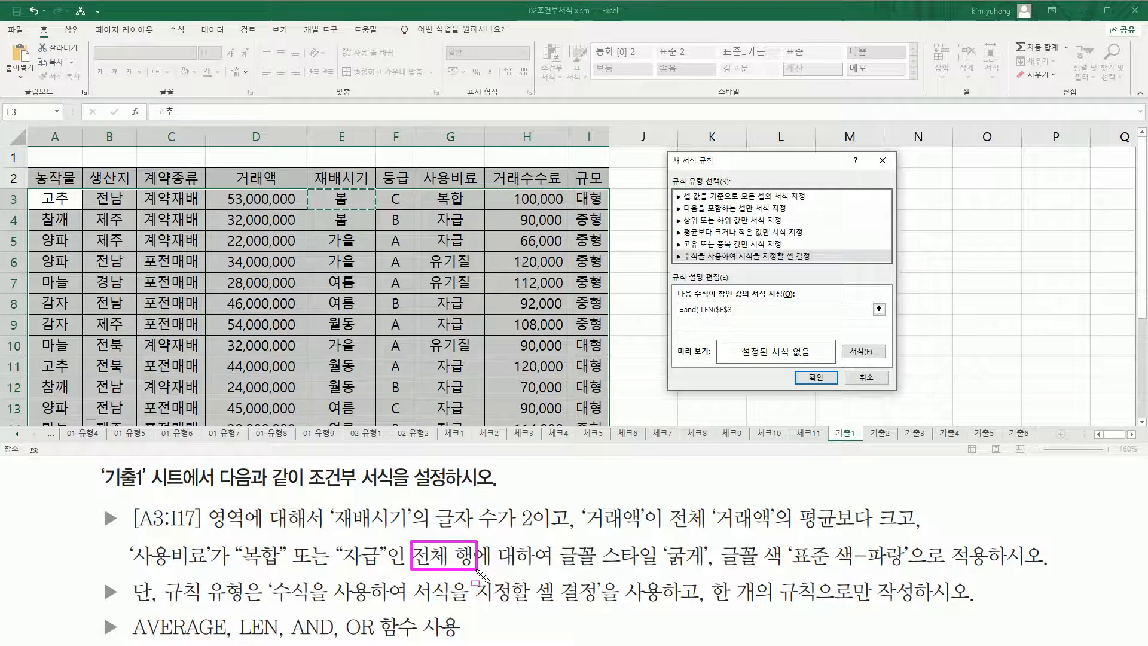
key("Escape")
left_click(736, 309)
key("F4")
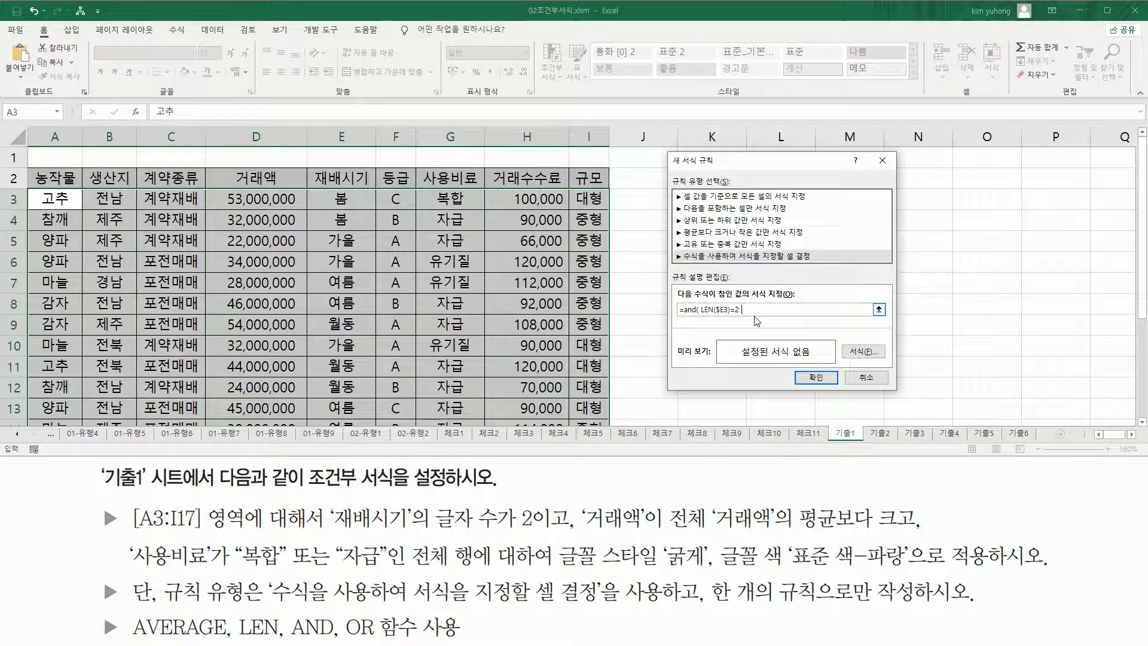
Begin the rule formula's second condition with a column-locked reference to the first 거래액 cell, $D3.
type(",")
key("ctrl+2")
mouse_move(580, 501)
left_mouse_down()
mouse_move(625, 534)
mouse_move(915, 531)
left_mouse_up()
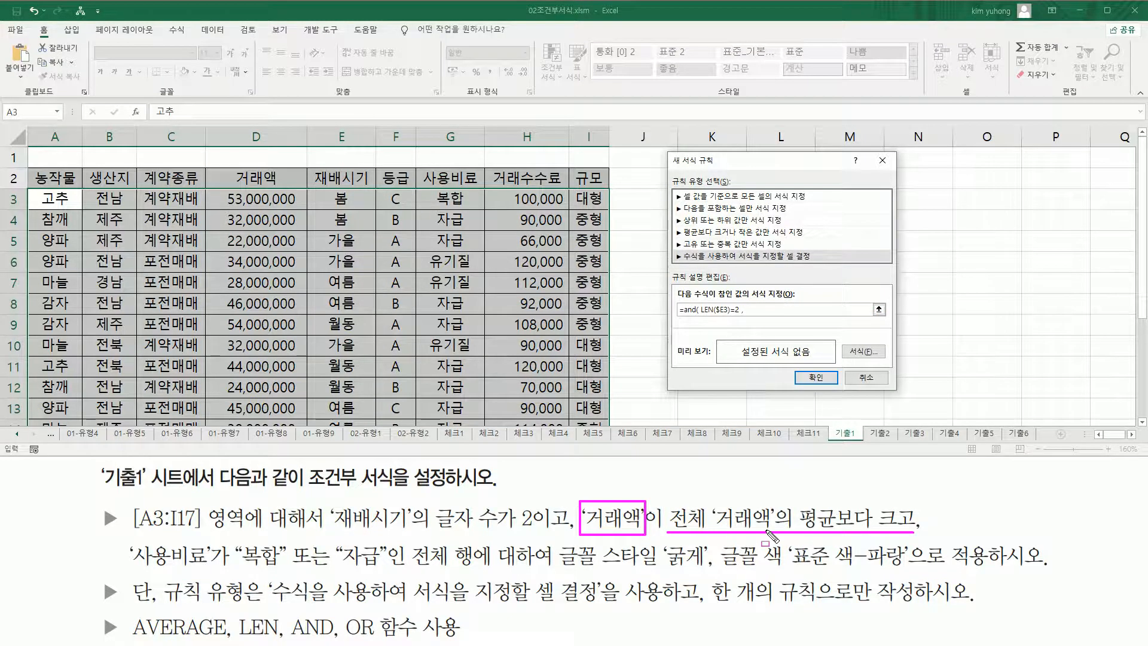
key("Escape")
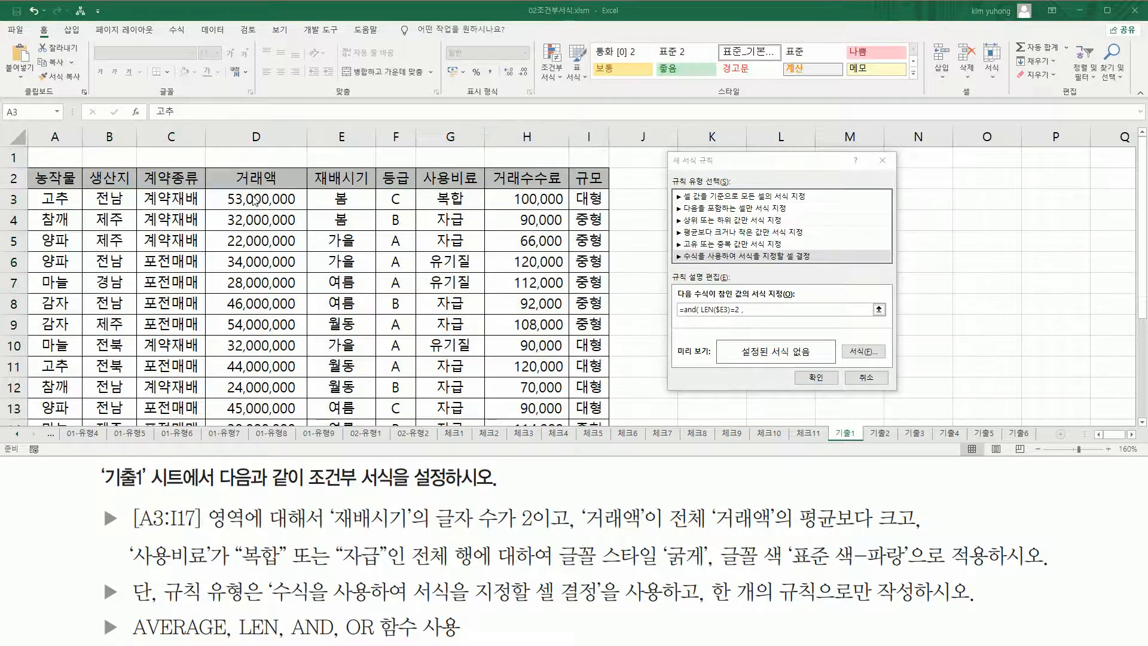
left_click(775, 321)
left_click(273, 197)
key("F4")
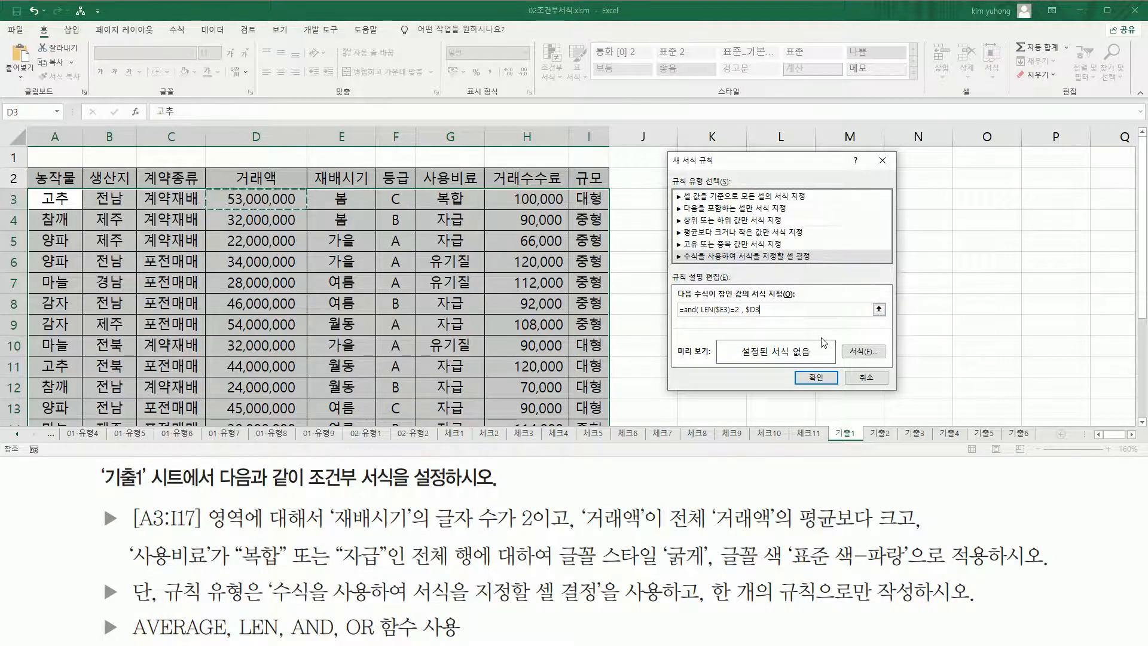
Complete the 거래액 condition by requiring it to exceed the average of the absolute range: >AVERAGE($D$3:$D$17).
type(">AVERAGE(")
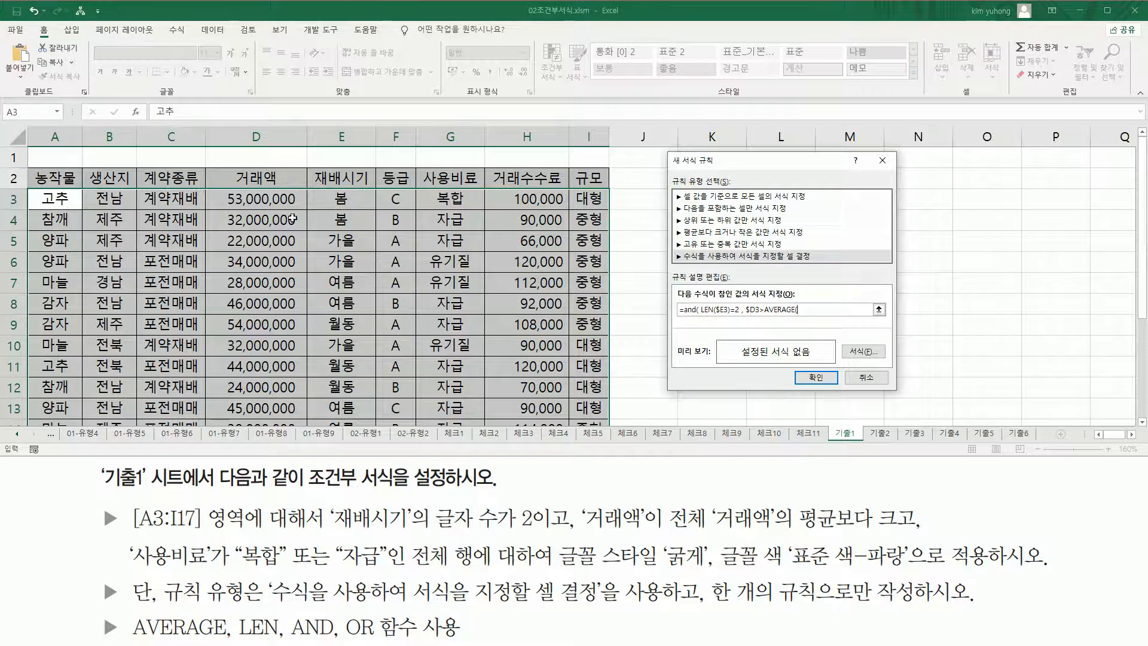
left_click_drag(278, 199, 274, 398)
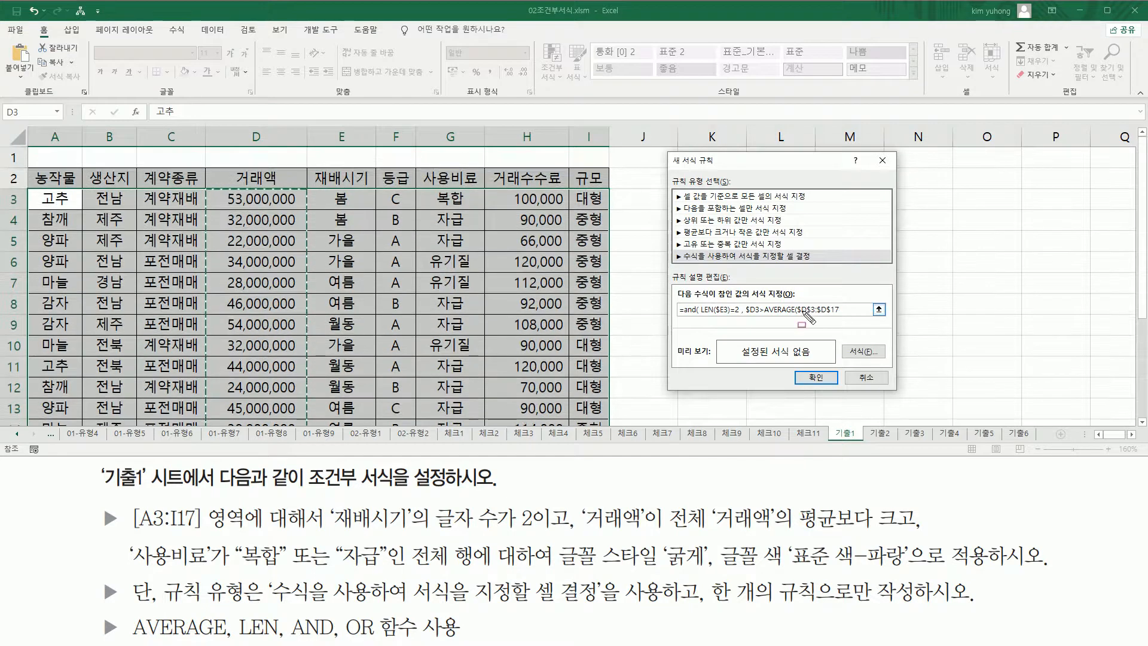
left_click_drag(798, 314, 840, 314)
left_click_drag(210, 190, 303, 426)
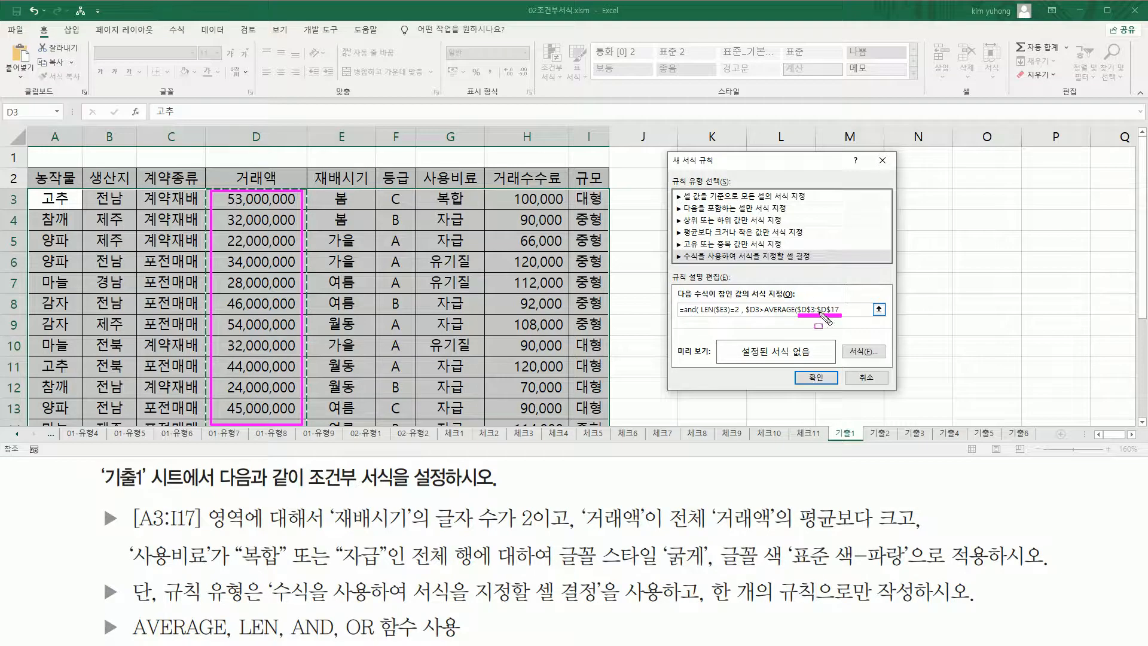
left_click(854, 311)
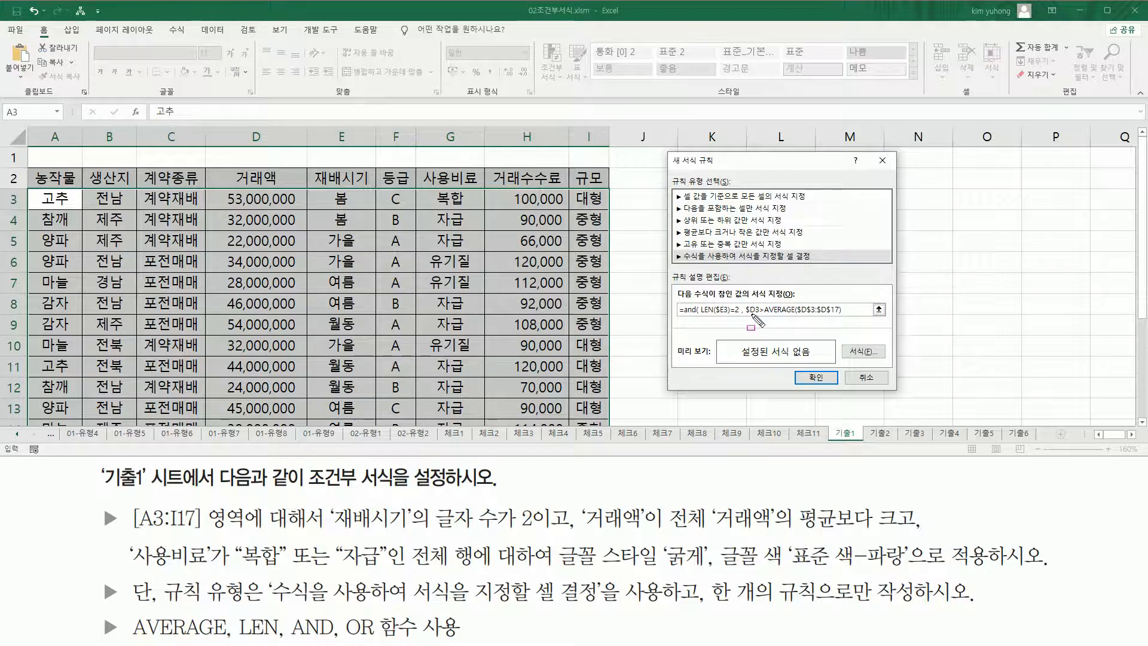
left_click_drag(747, 314, 758, 313)
left_click_drag(759, 313, 844, 317)
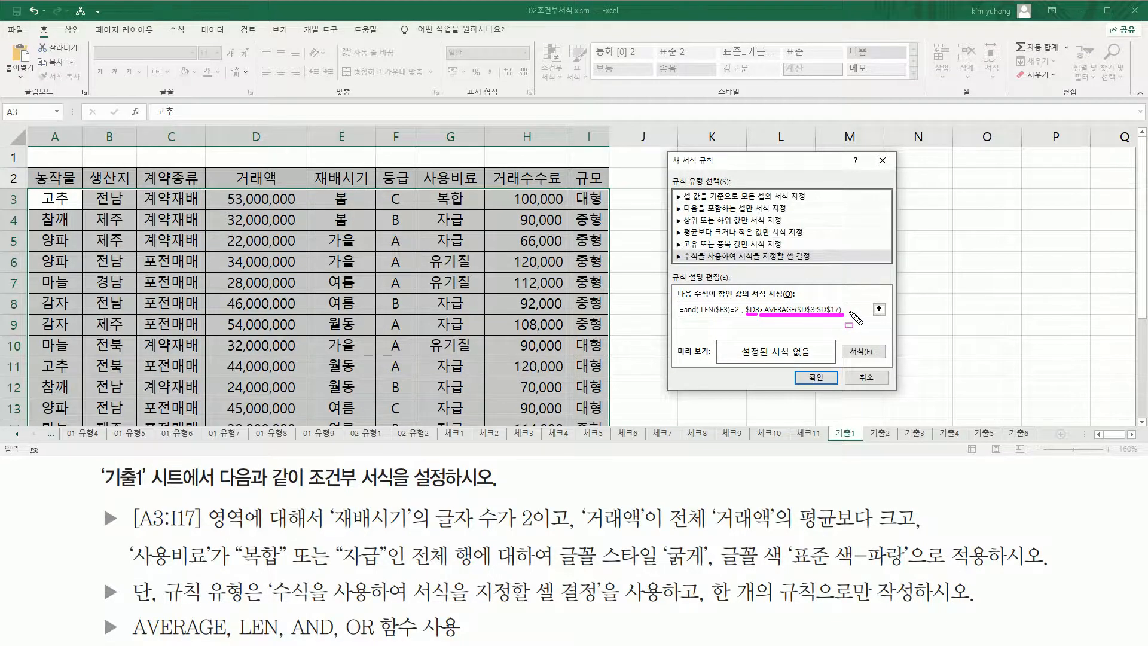
key("Escape")
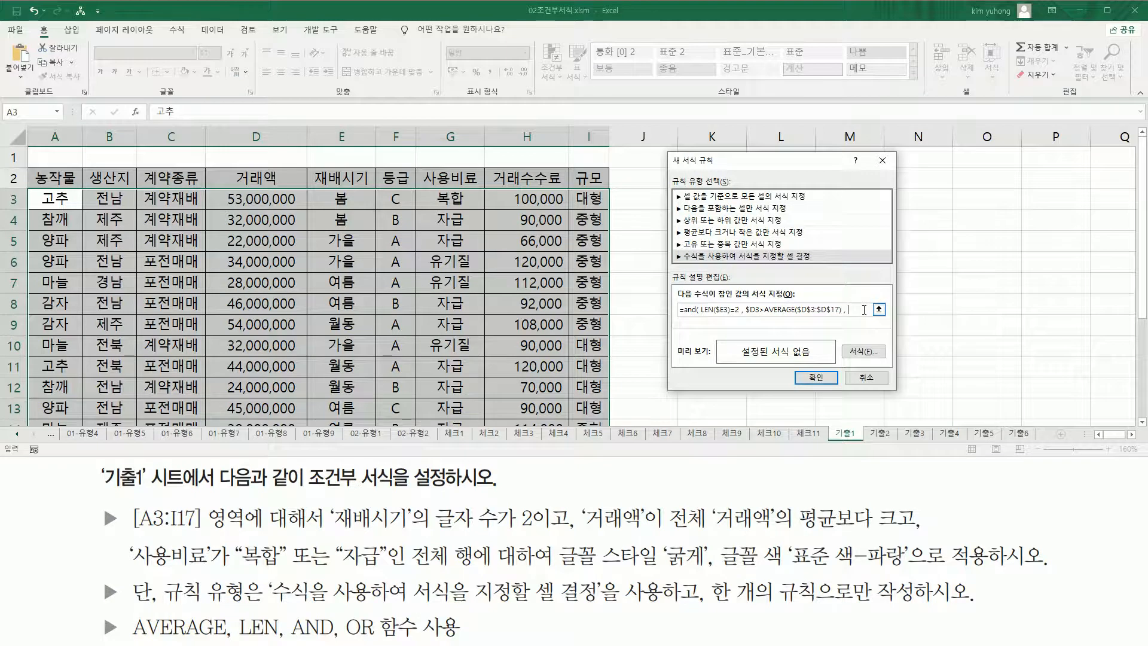
Add a nested OR as the third condition, starting with the column-locked 사용비료 test $G3="복합".
left_click_drag(126, 540, 208, 573)
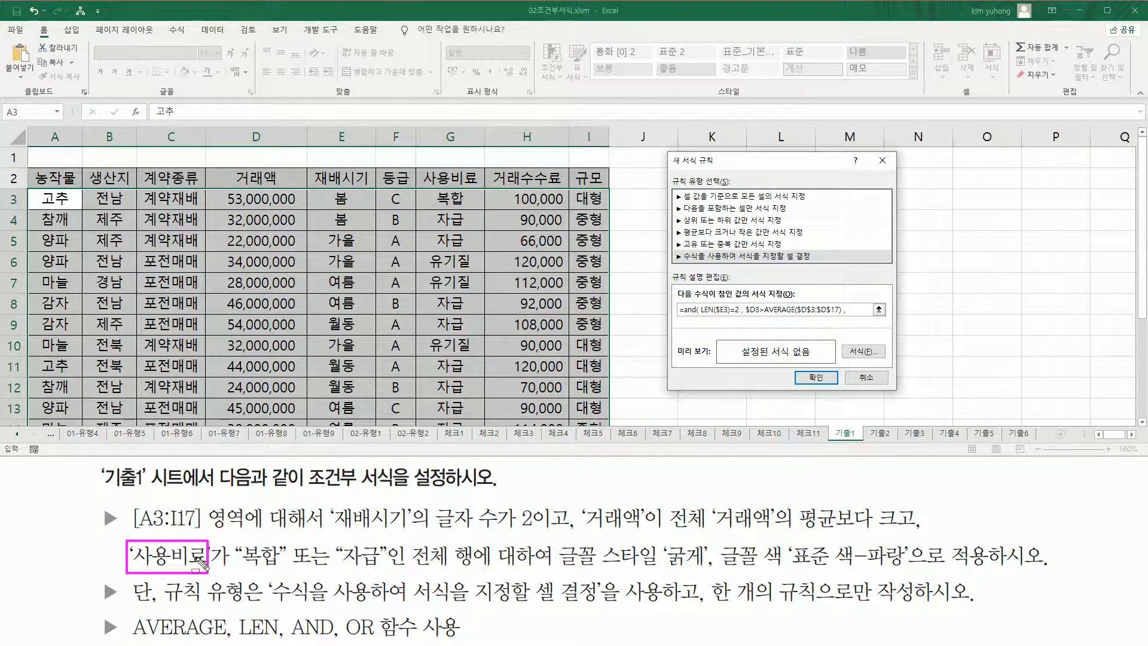
left_click_drag(244, 567, 384, 568)
left_click_drag(293, 543, 328, 568)
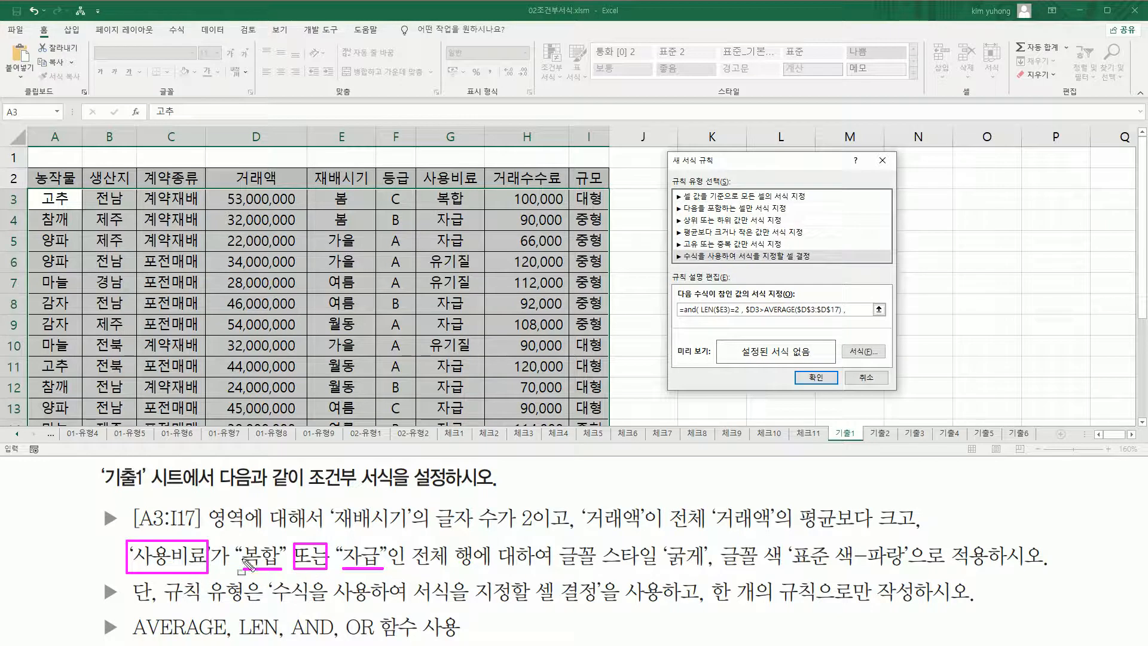
mouse_move(342, 606)
left_mouse_down()
mouse_move(361, 641)
mouse_move(417, 641)
left_mouse_up()
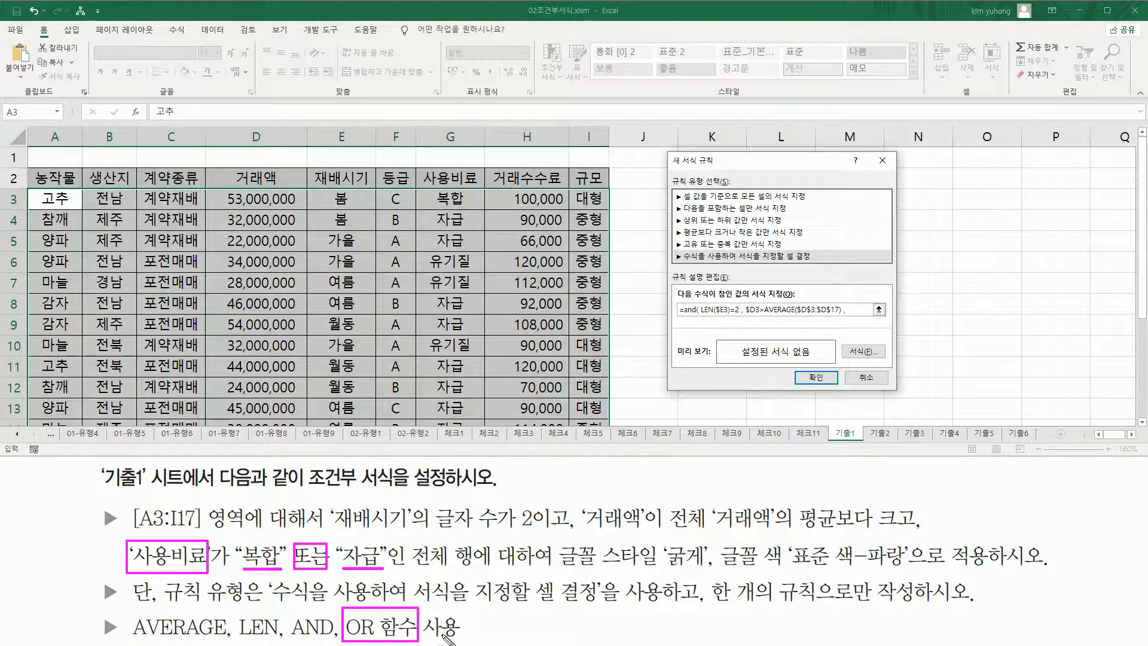
key("Escape")
left_click(866, 311)
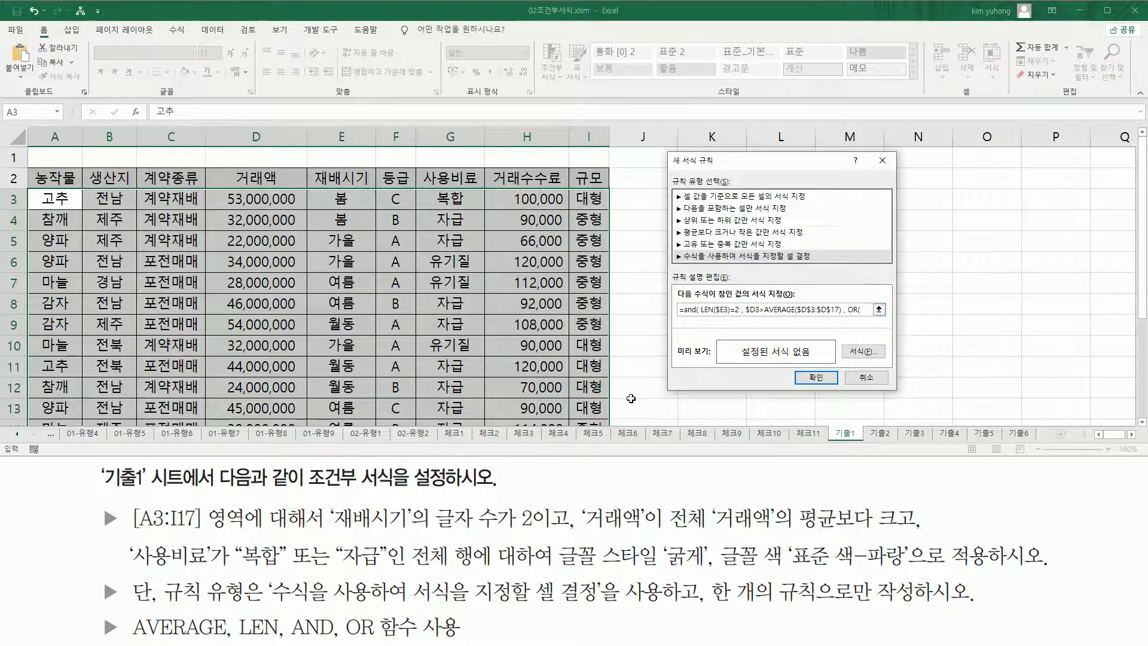
left_click(464, 195)
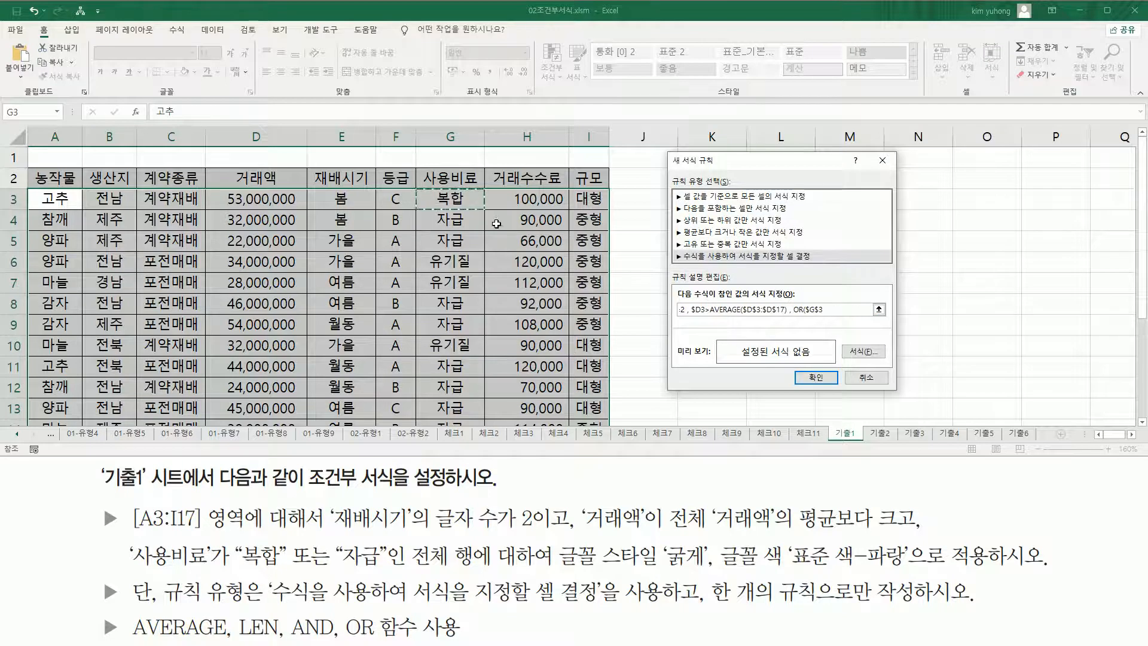
key("F4")
key("F4")
type("=\"ㅂ")
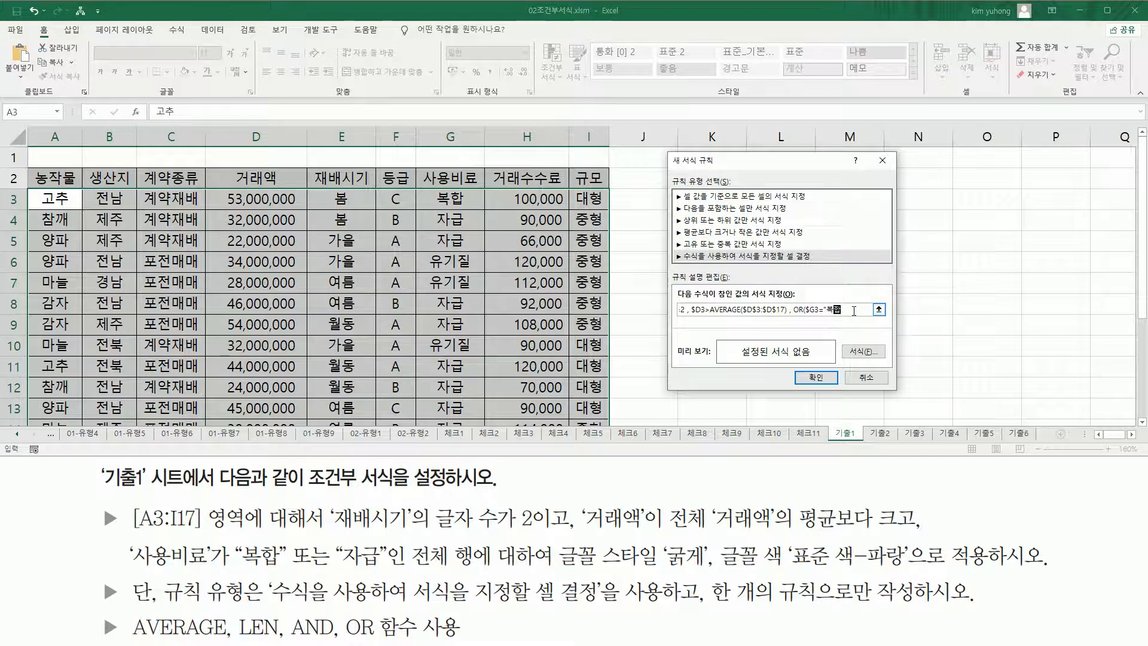
type("합\",")
Add $G3="자급" as the OR function's second alternative and close both the OR and AND parentheses.
left_click(456, 199)
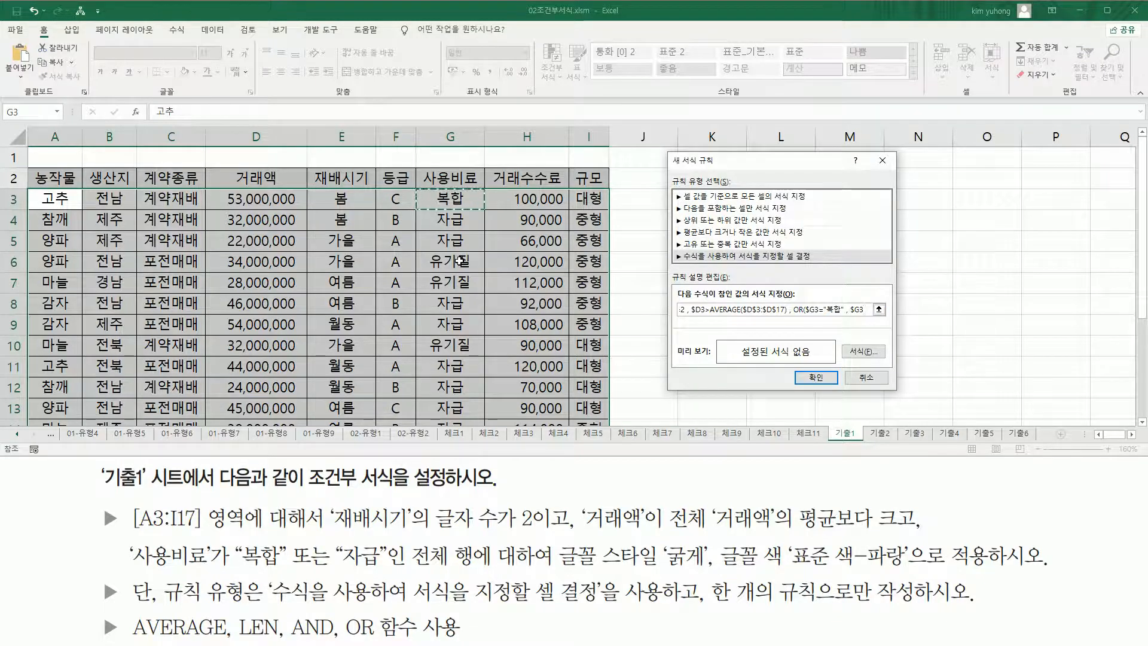
type("=")
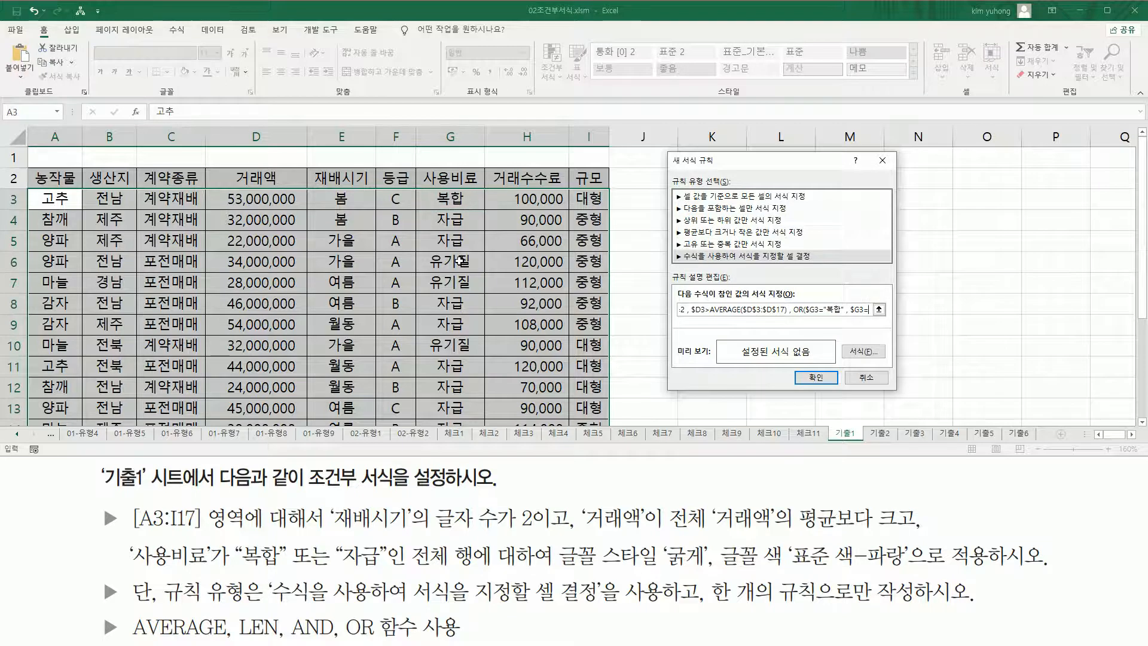
type("\"자급\"")
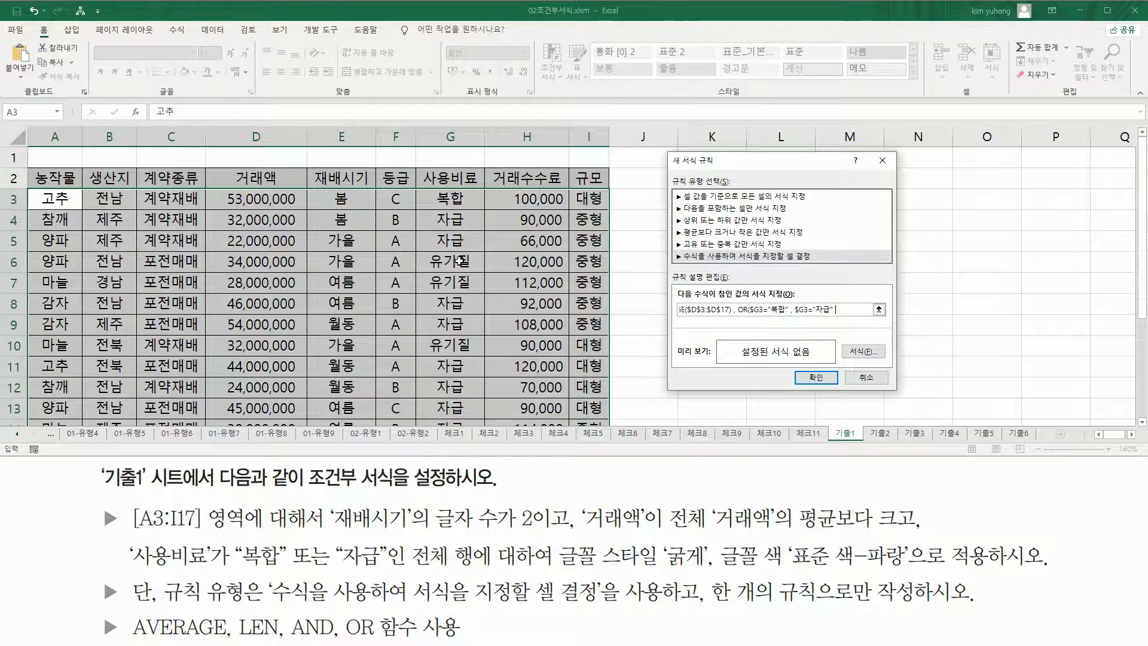
left_click(750, 309)
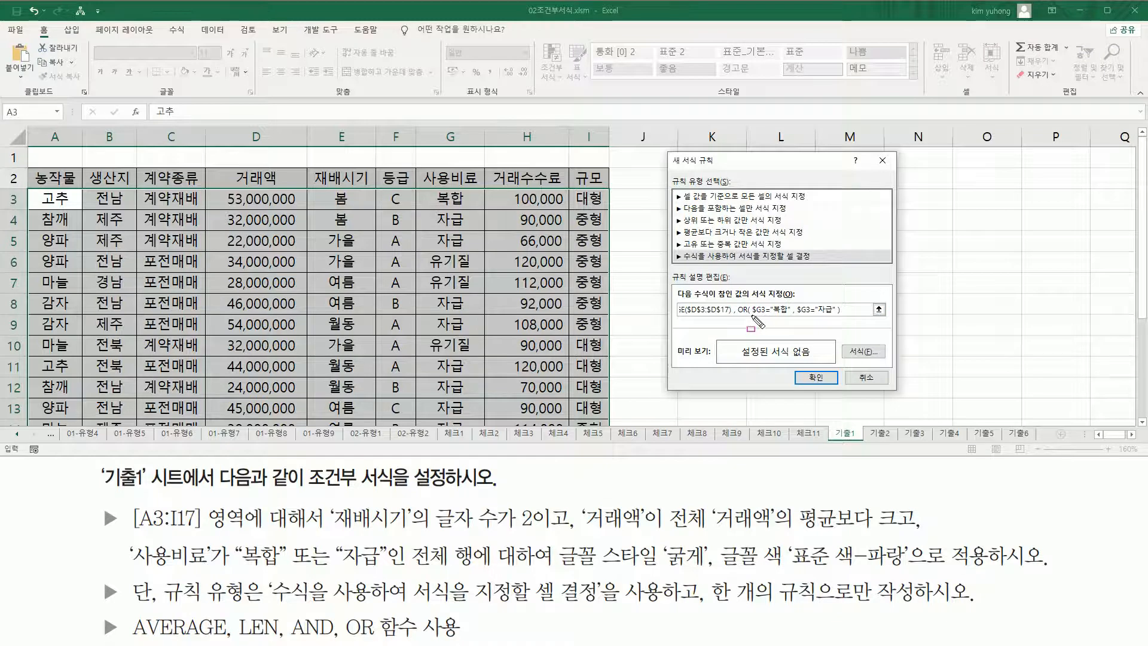
left_click_drag(753, 315, 832, 315)
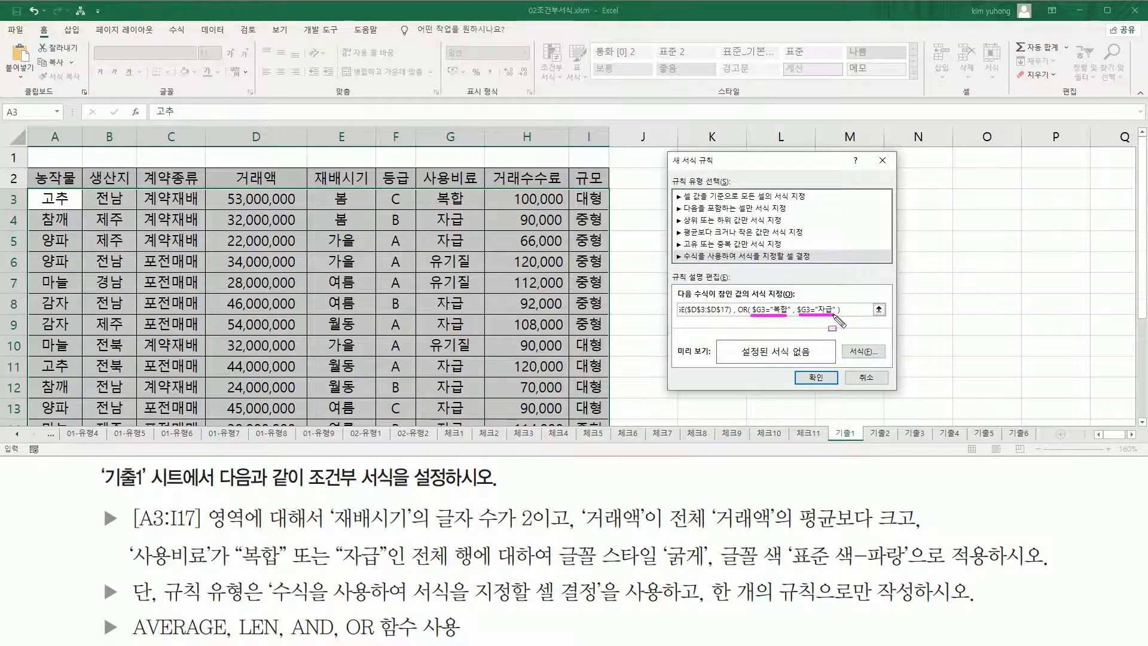
mouse_move(742, 314)
left_mouse_down()
mouse_move(742, 298)
mouse_move(756, 323)
mouse_move(844, 324)
left_mouse_up()
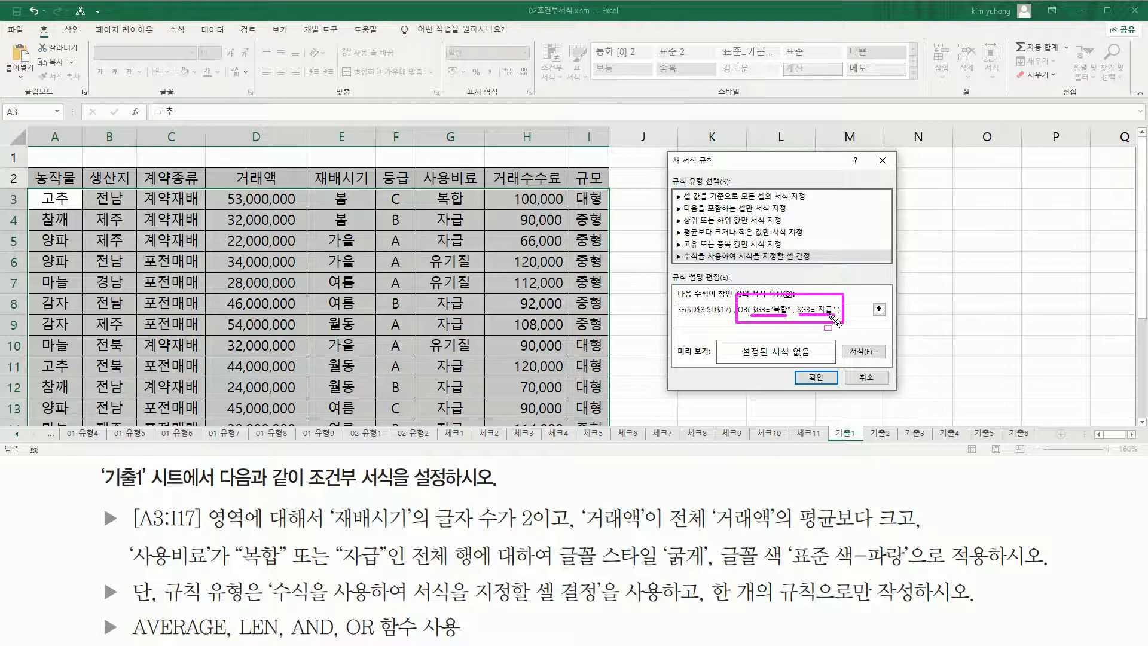
key("Escape")
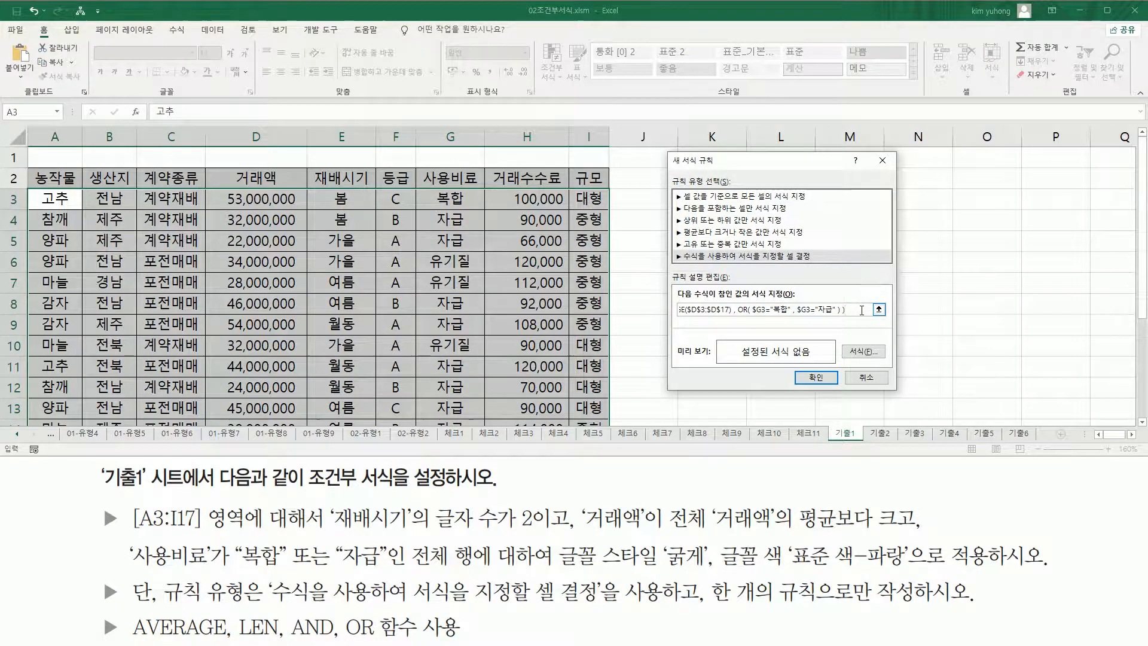
left_click(747, 309)
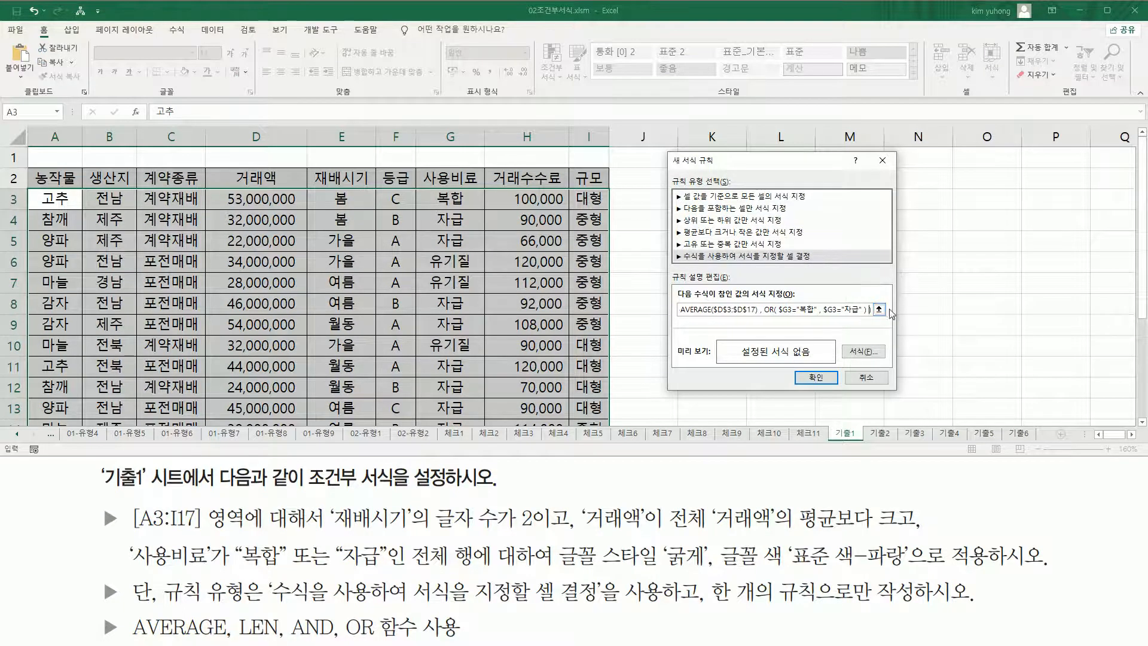
Set the rule's font style to bold (굵게) and its font color to standard blue, and apply the rule to A3:I17.
left_click(867, 355)
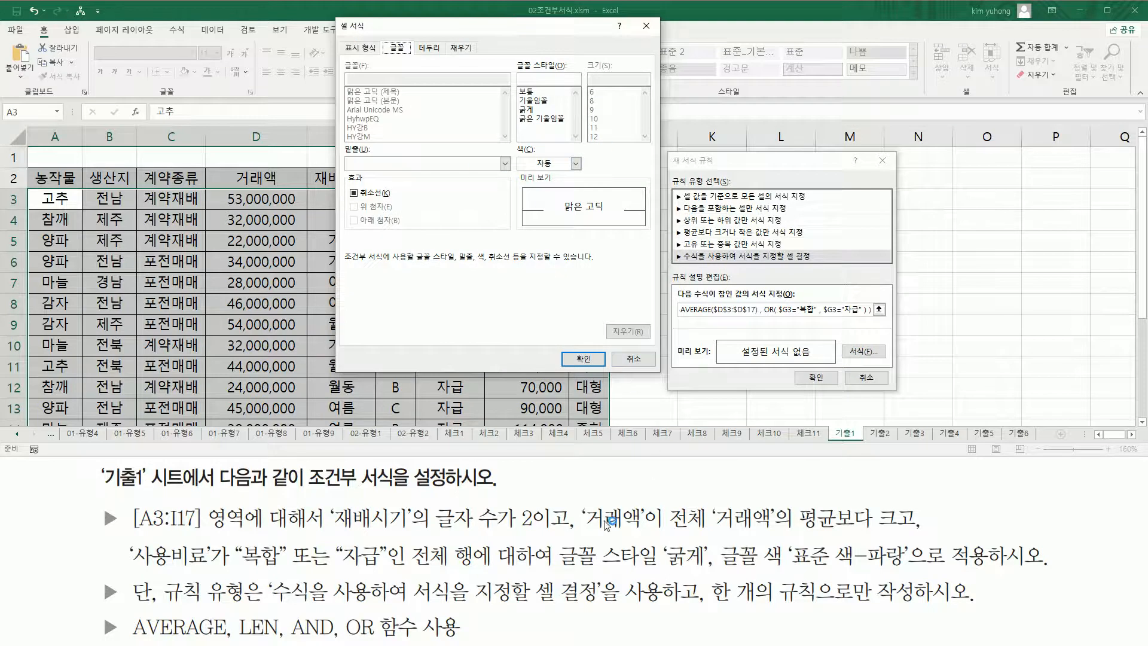
left_click_drag(558, 571, 908, 570)
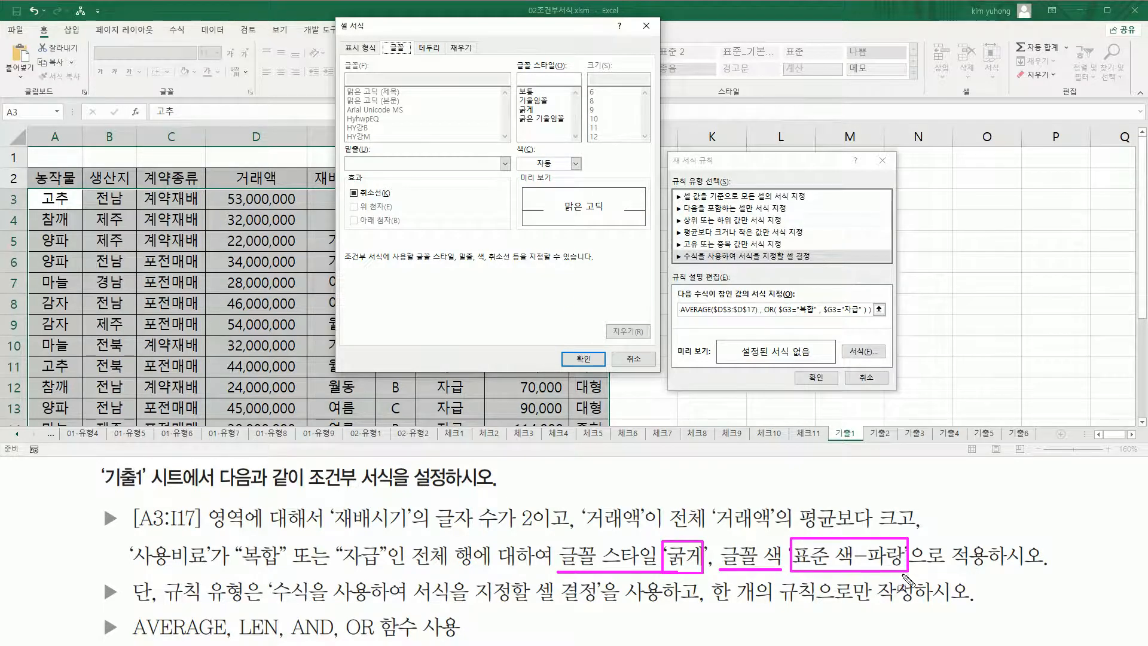
left_click_drag(513, 56, 573, 72)
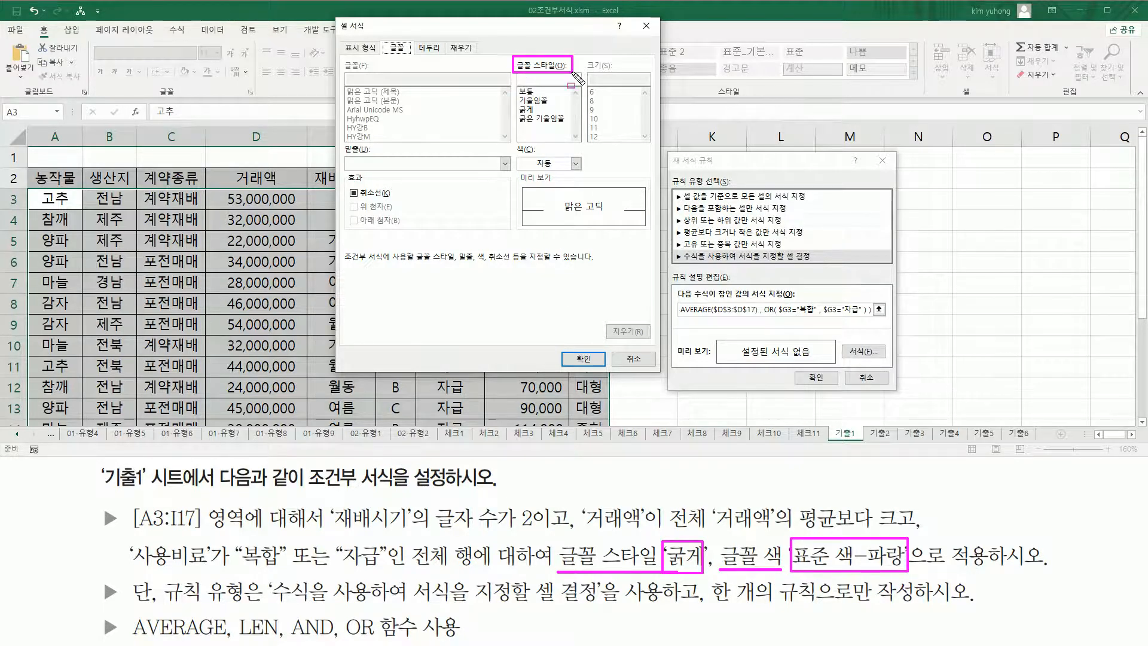
mouse_move(516, 100)
left_mouse_down()
mouse_move(540, 114)
mouse_move(520, 175)
mouse_move(586, 143)
mouse_move(588, 176)
left_mouse_up()
key("Escape")
left_click(526, 109)
left_click(545, 164)
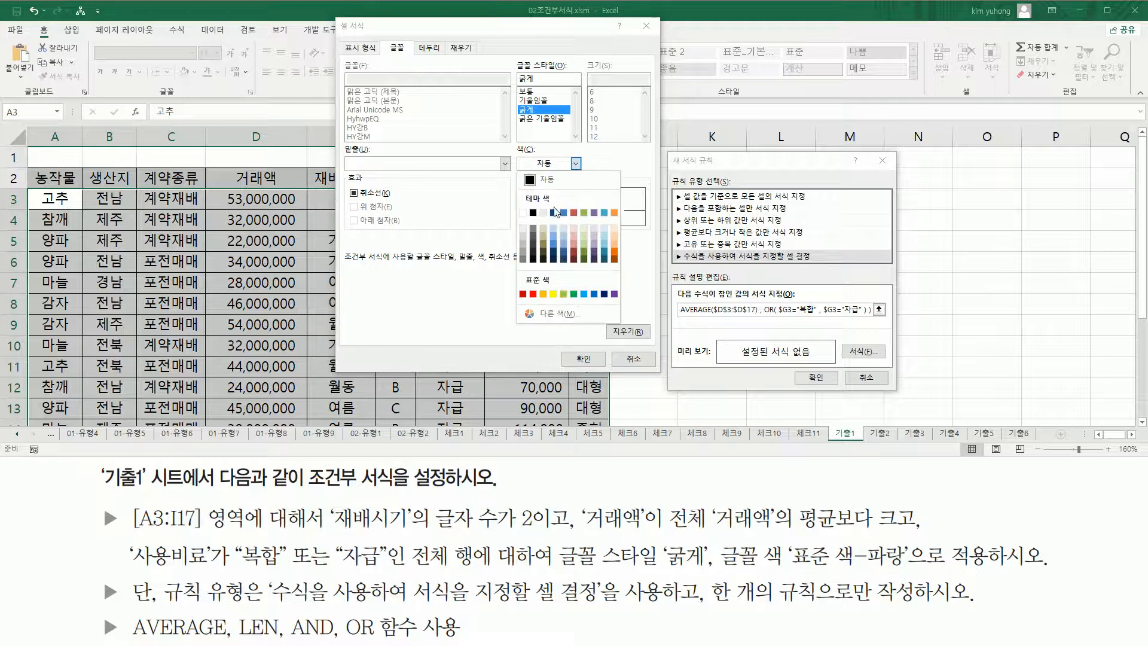
left_click(593, 294)
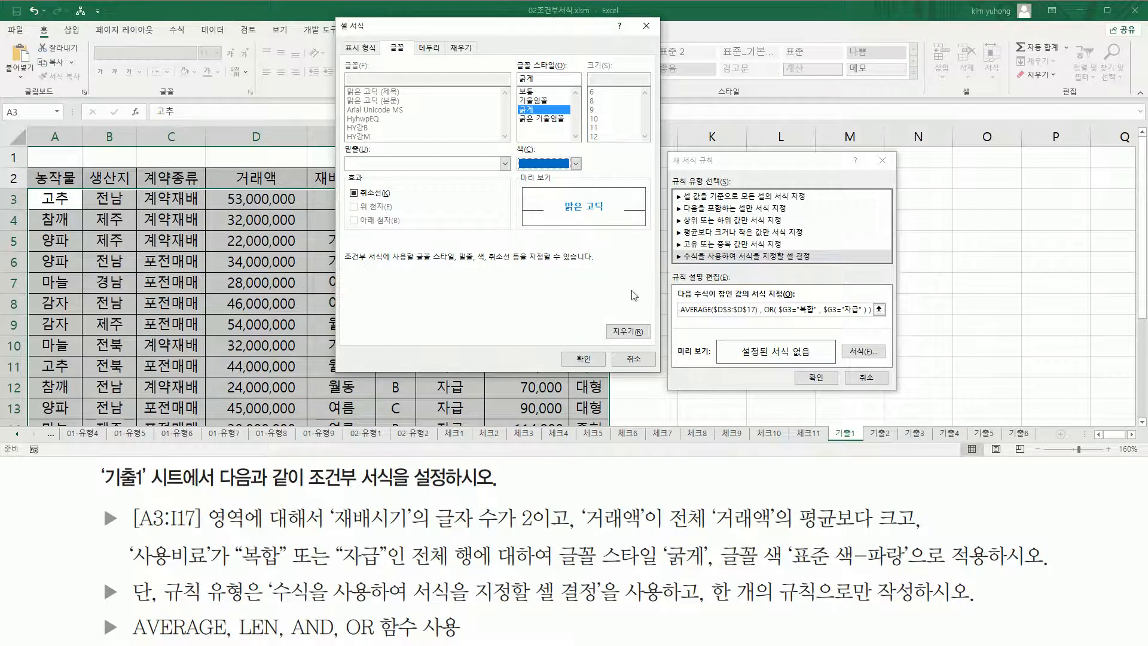
left_click(583, 359)
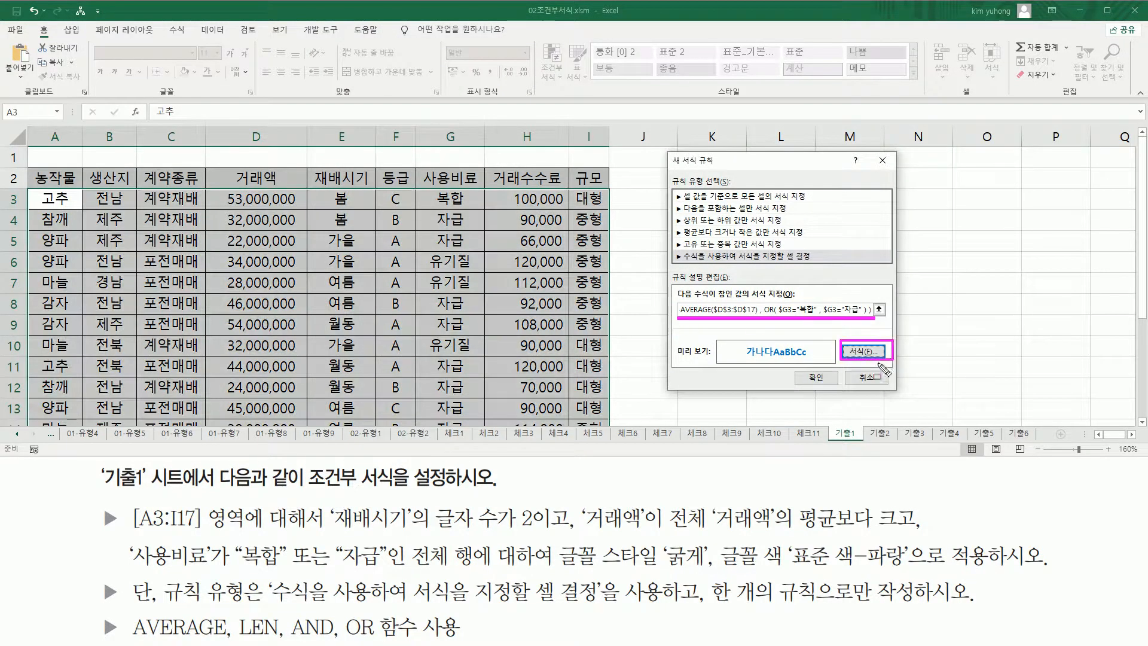
left_click(816, 378)
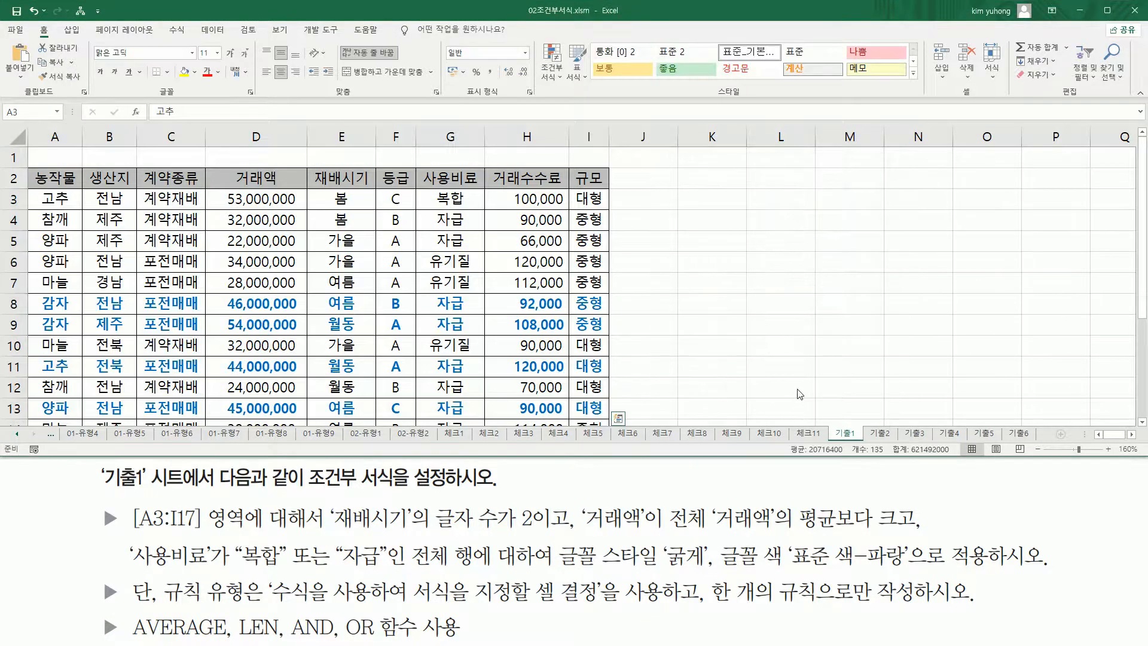
Record the rule formula as text in B18: =and( LEN($E3)=2 , $D3>AVERAGE($D$3:$D$17) , OR( $G3="복합" , $G3="자급" ) ).
scroll(585, 328, "down", 3)
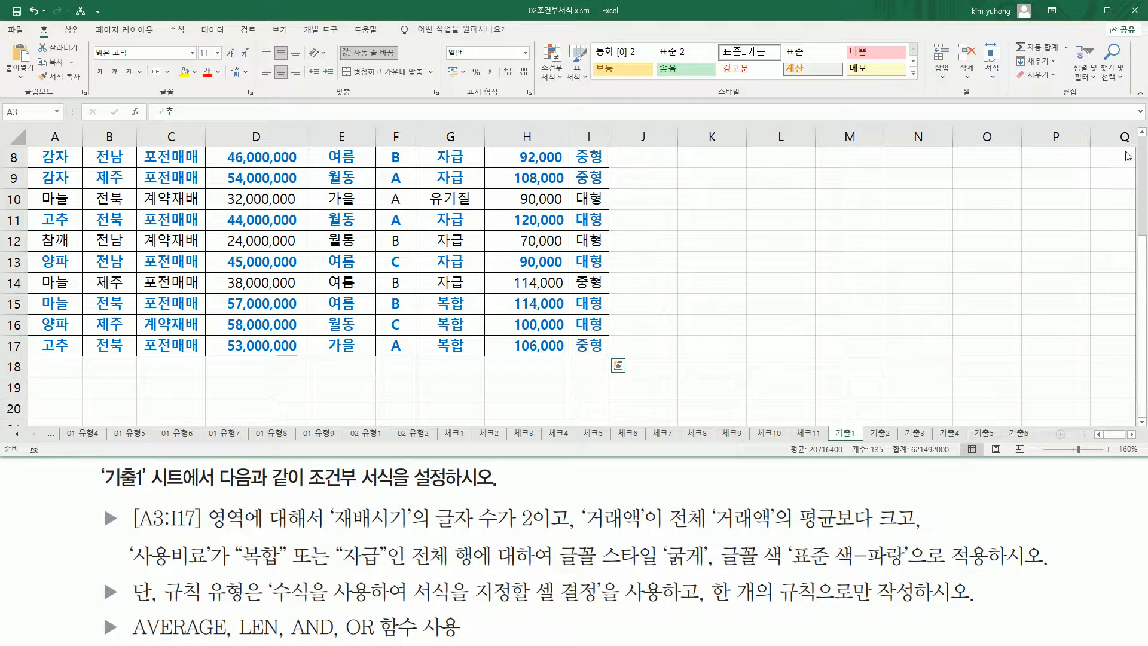
left_click(1143, 134)
left_click(1143, 134)
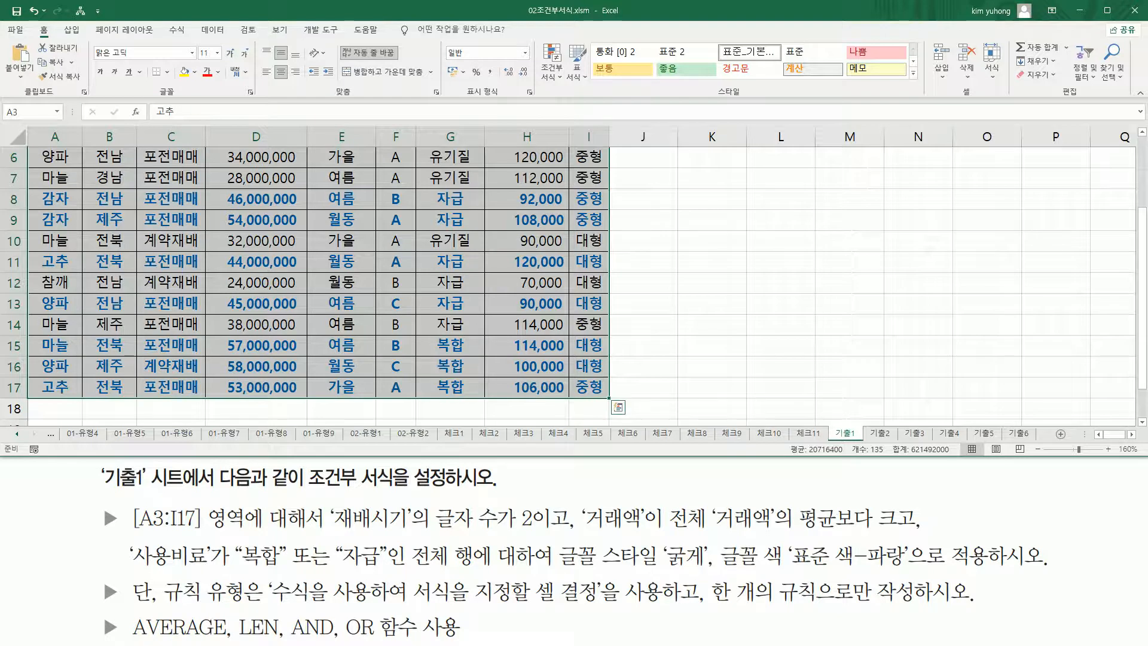
left_click(110, 408)
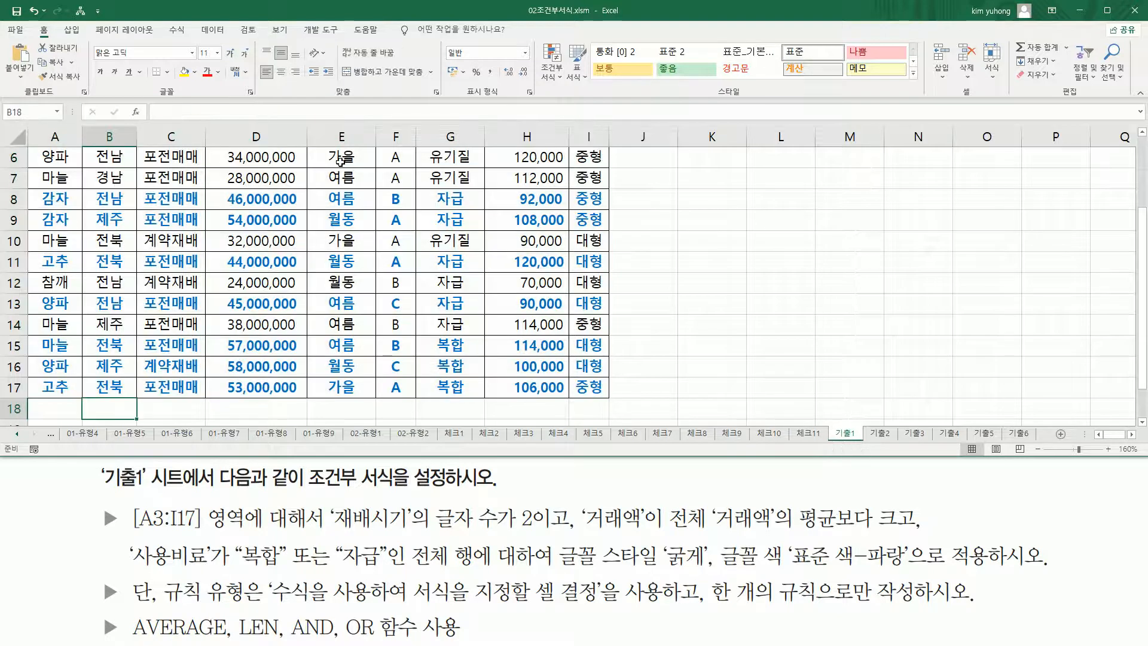
type("=and( LEN($E3)=2 , $D3>AVERAGE($D$3:$D$17) , OR( $G3=\"복합\" , $G3=\"자급\" ) )")
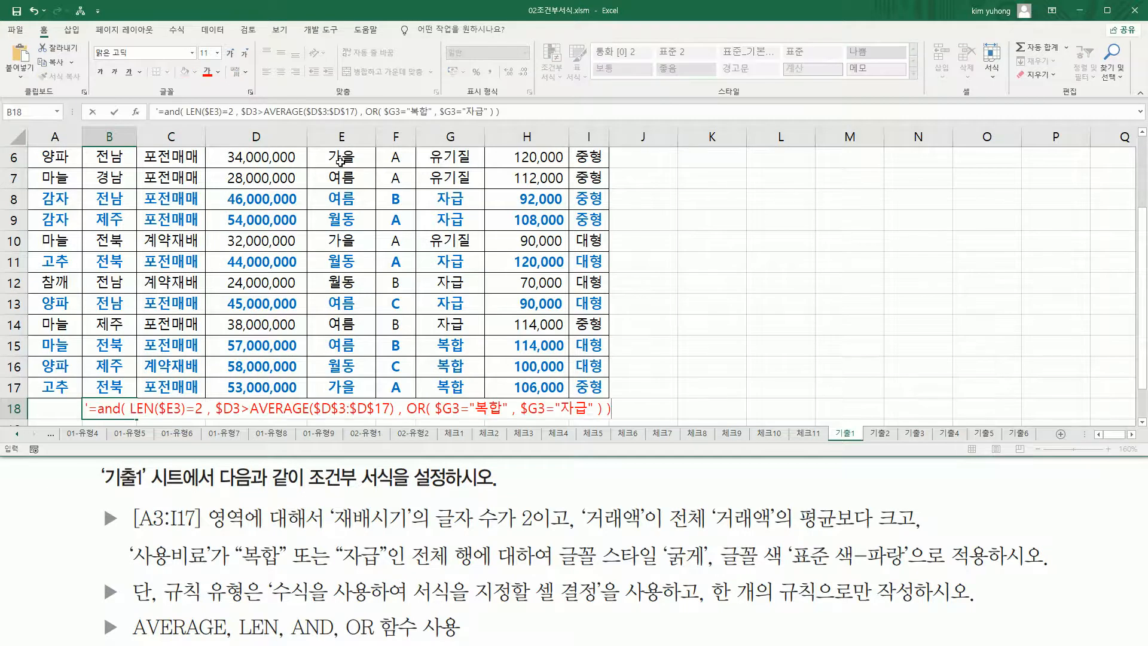
key("Return")
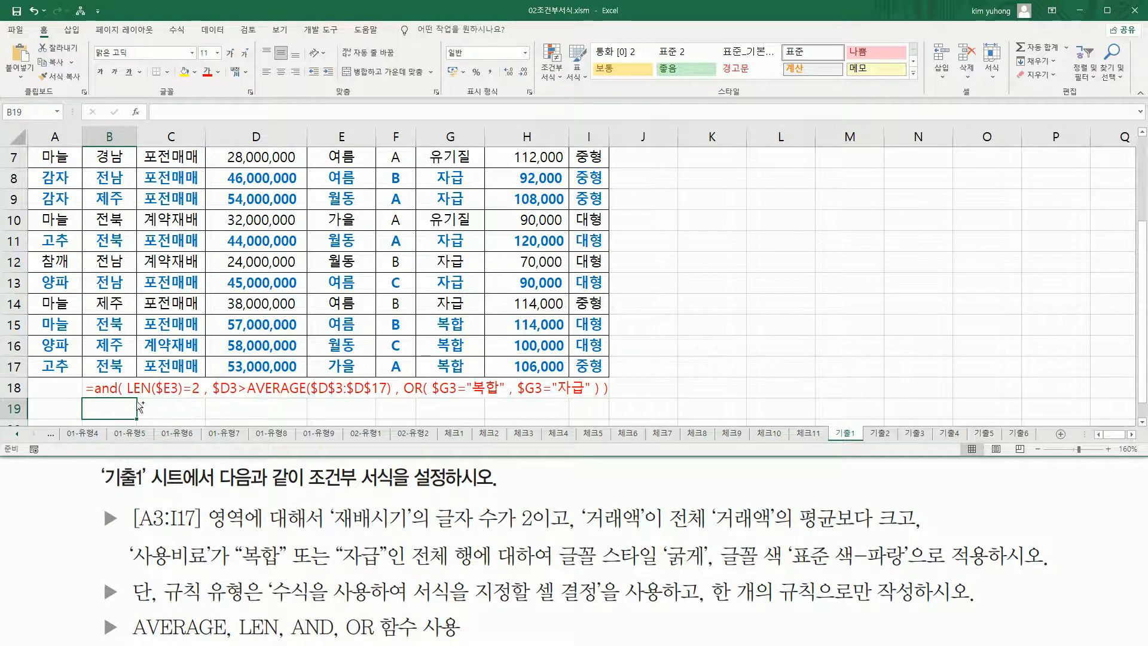
left_click_drag(127, 396, 202, 396)
left_click_drag(213, 395, 595, 396)
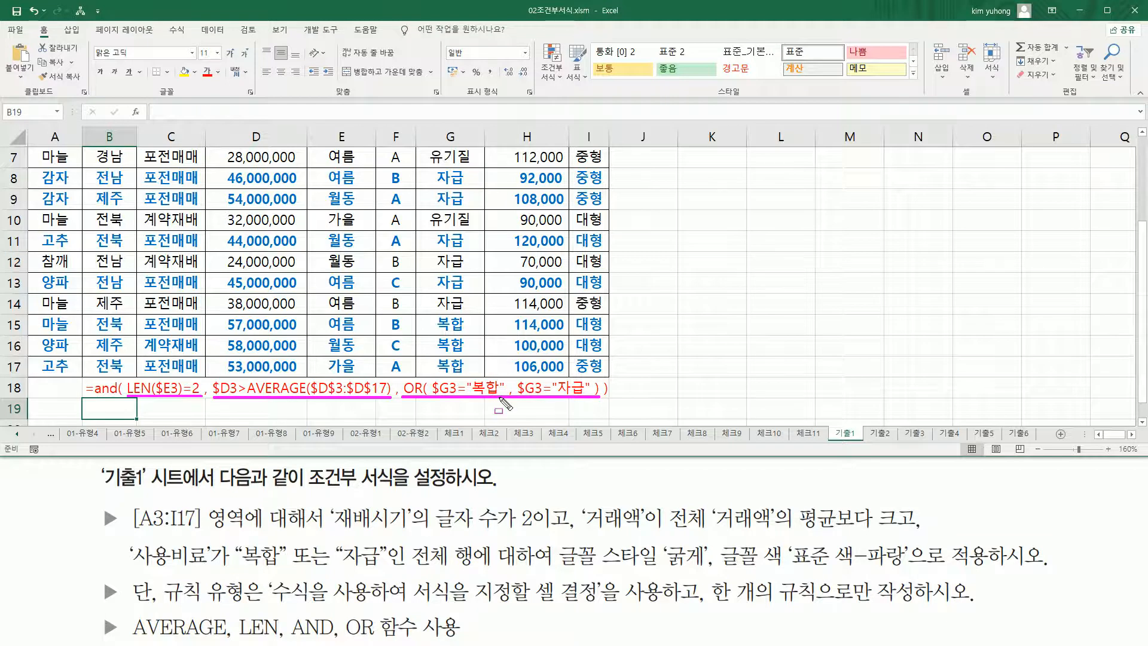
left_click_drag(237, 572, 382, 565)
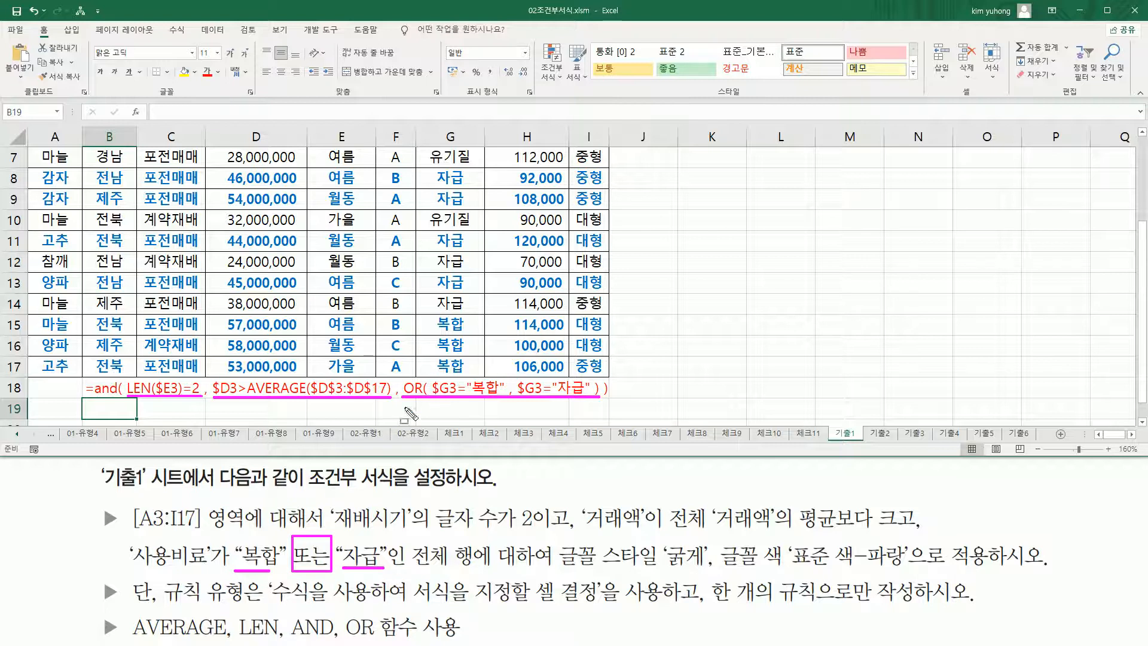
mouse_move(432, 372)
left_mouse_down()
mouse_move(499, 412)
mouse_move(504, 382)
mouse_move(504, 409)
left_mouse_up()
mouse_move(518, 370)
left_mouse_down()
mouse_move(529, 388)
mouse_move(592, 408)
left_mouse_up()
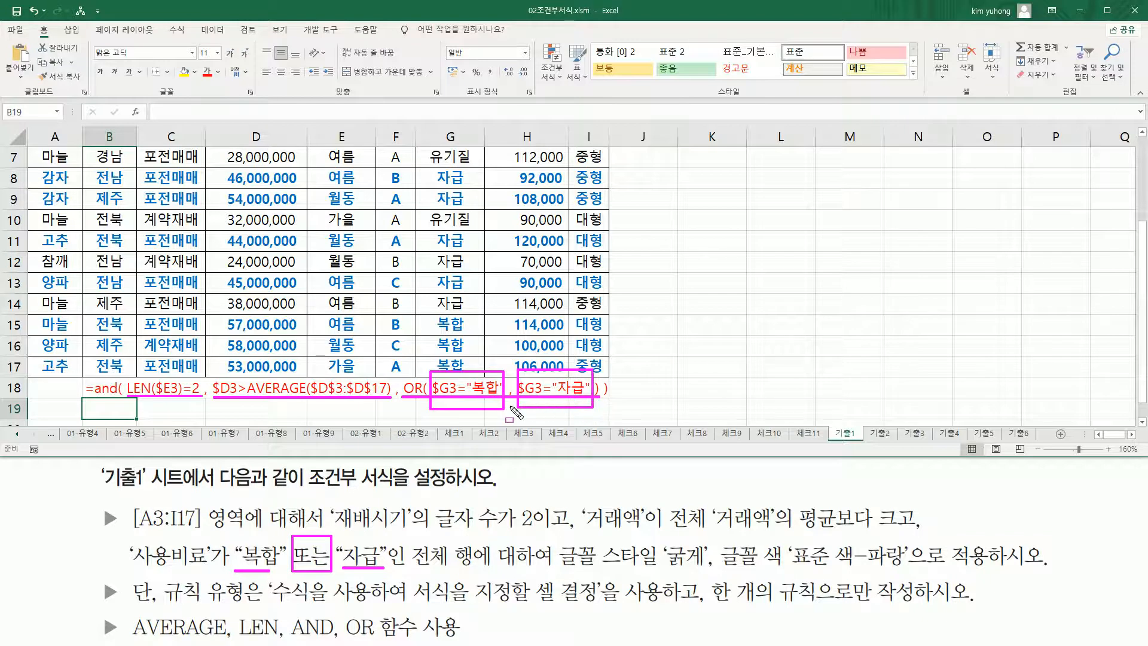
key("e")
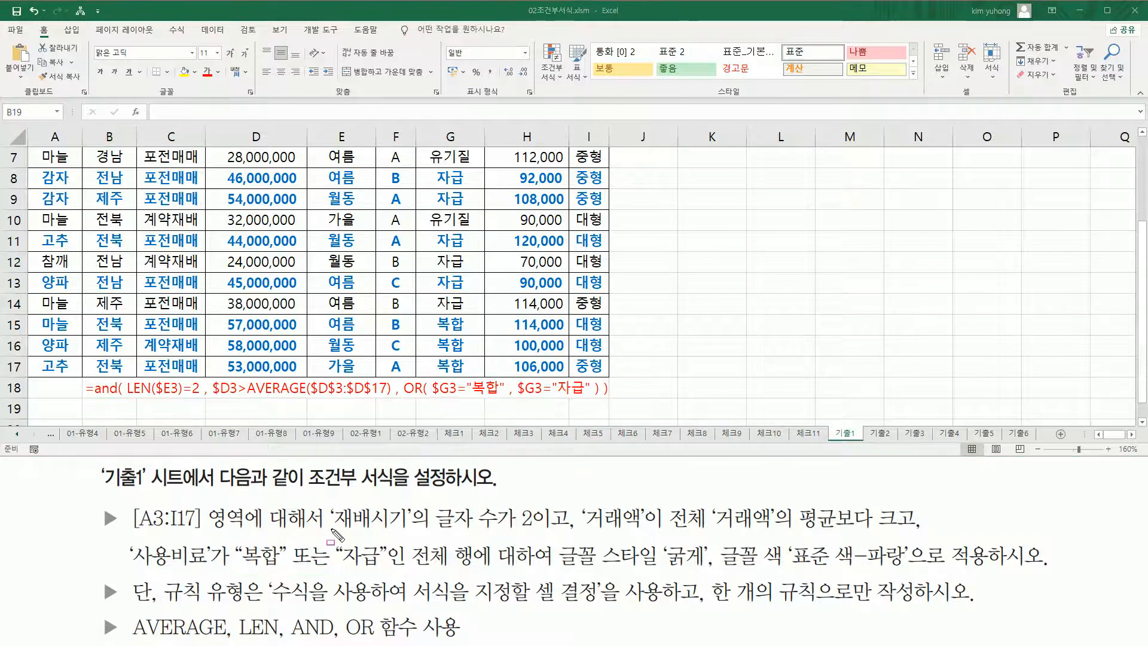
mouse_move(332, 529)
left_mouse_down()
mouse_move(419, 527)
mouse_move(411, 501)
left_mouse_up()
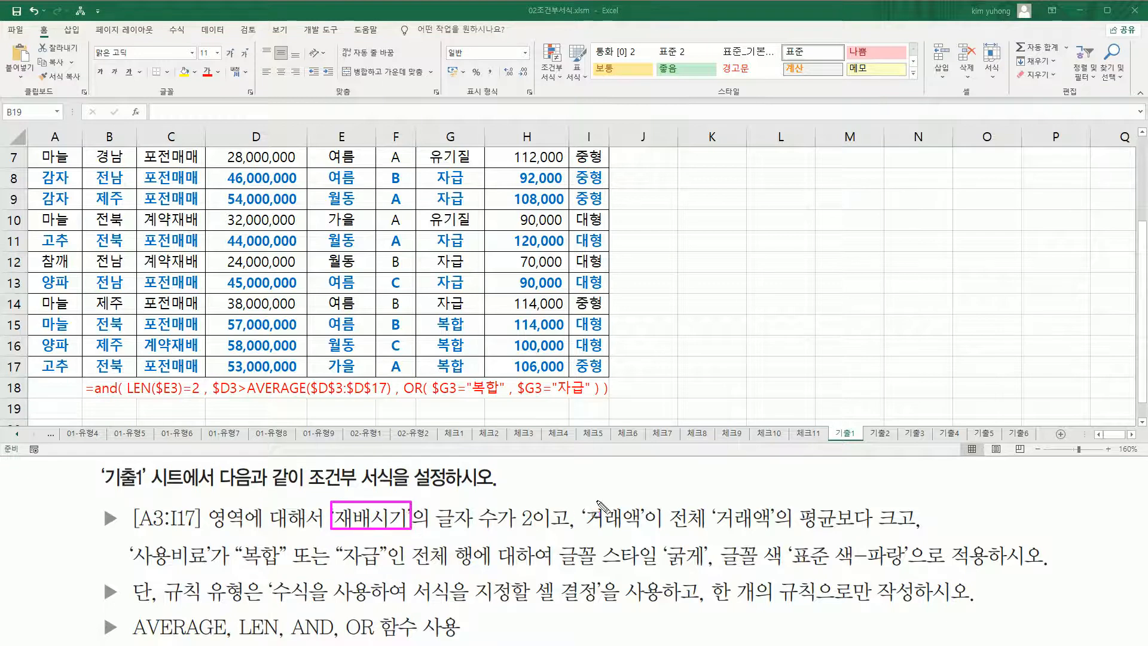
left_click_drag(584, 497, 645, 529)
mouse_move(132, 538)
left_mouse_down()
mouse_move(140, 567)
mouse_move(209, 572)
left_mouse_up()
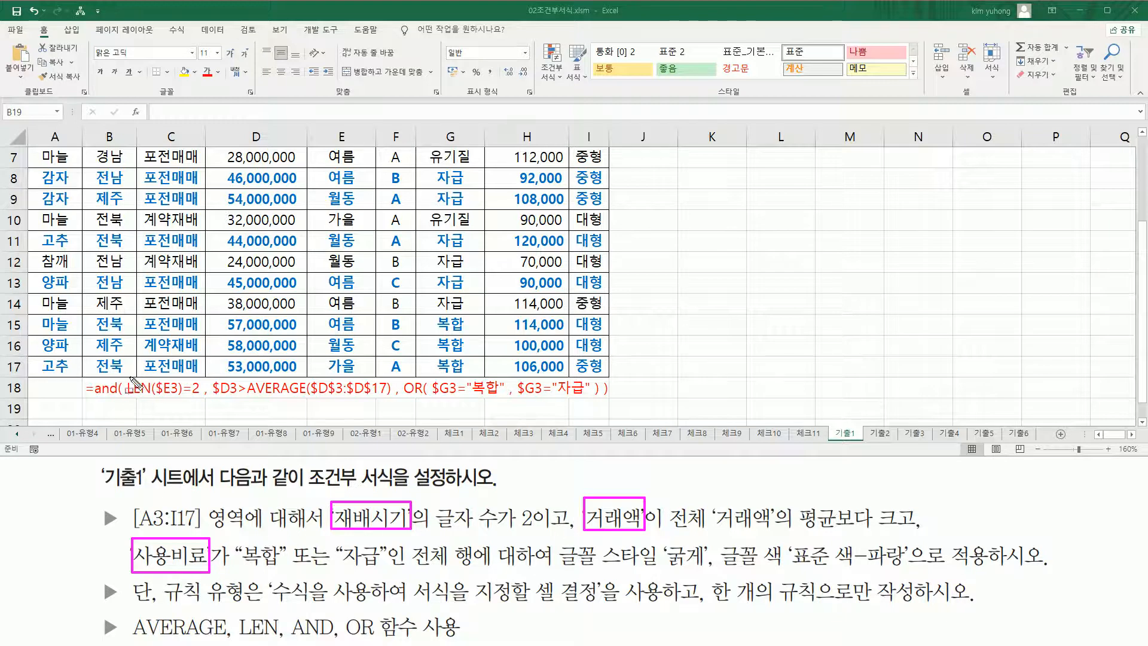
mouse_move(126, 375)
left_mouse_down()
mouse_move(135, 404)
mouse_move(601, 404)
left_mouse_up()
left_click_drag(93, 398, 123, 398)
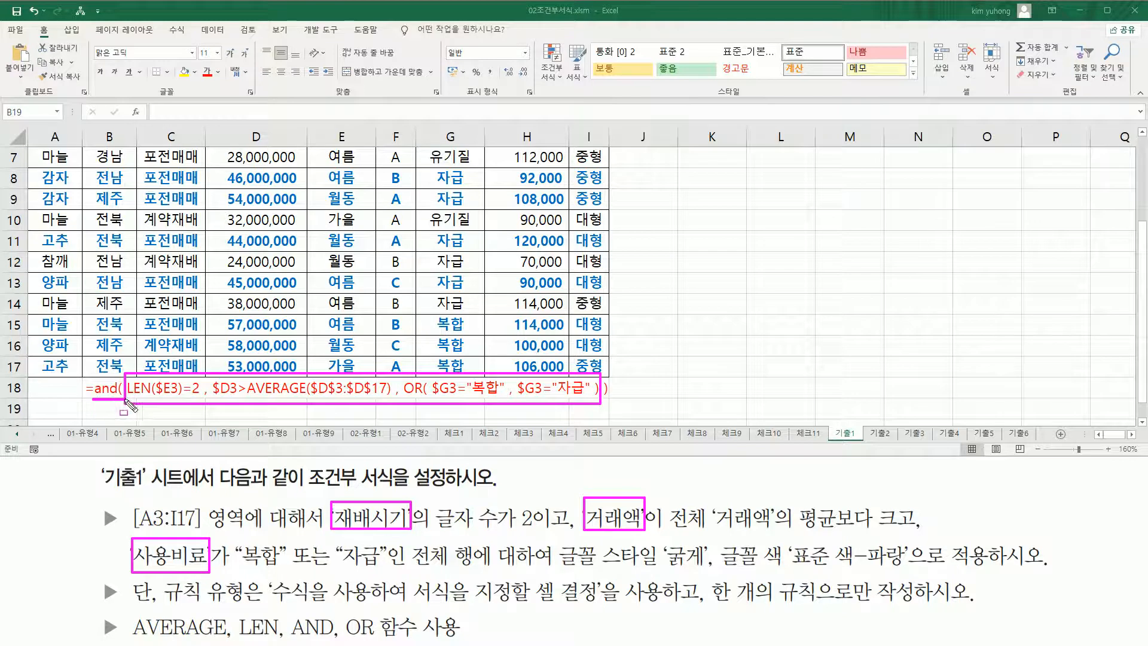
left_click_drag(603, 396, 615, 397)
key("Escape")
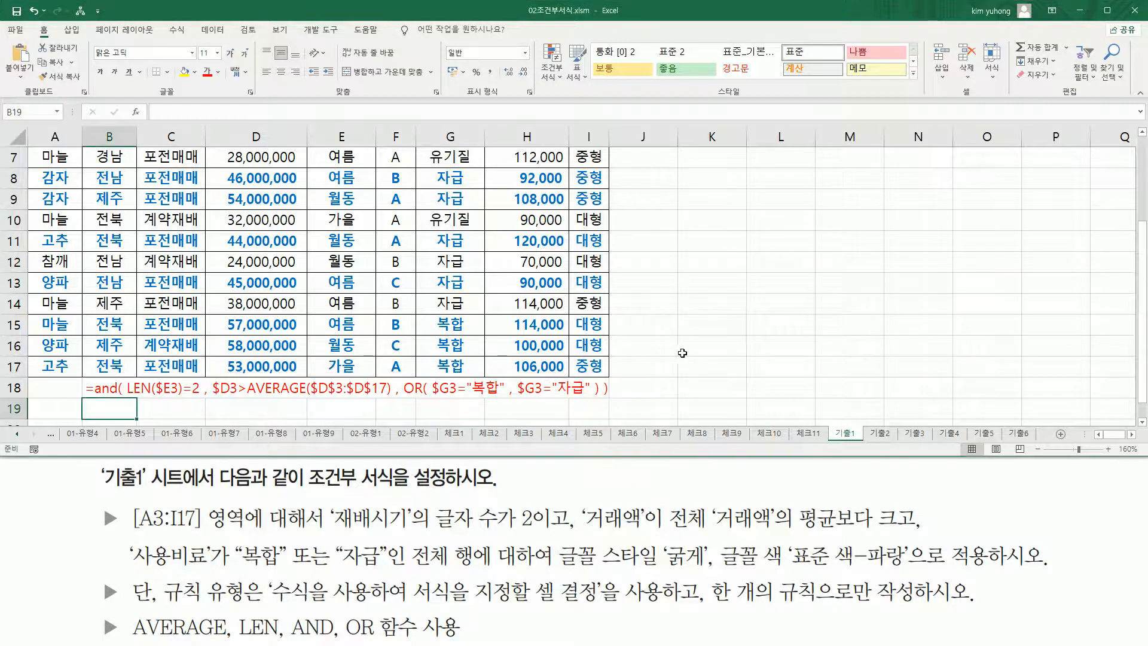